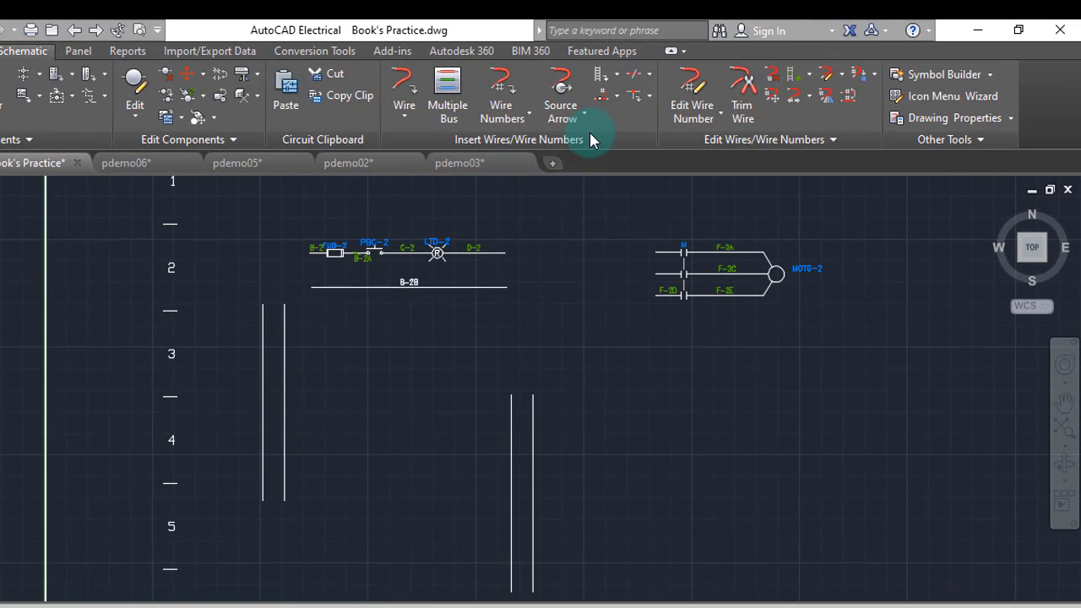
# - Start a Source Arrow on the lower end of the right-hand wire in the vertical pair beside rows 3 and 4
pyautogui.click(583, 125)
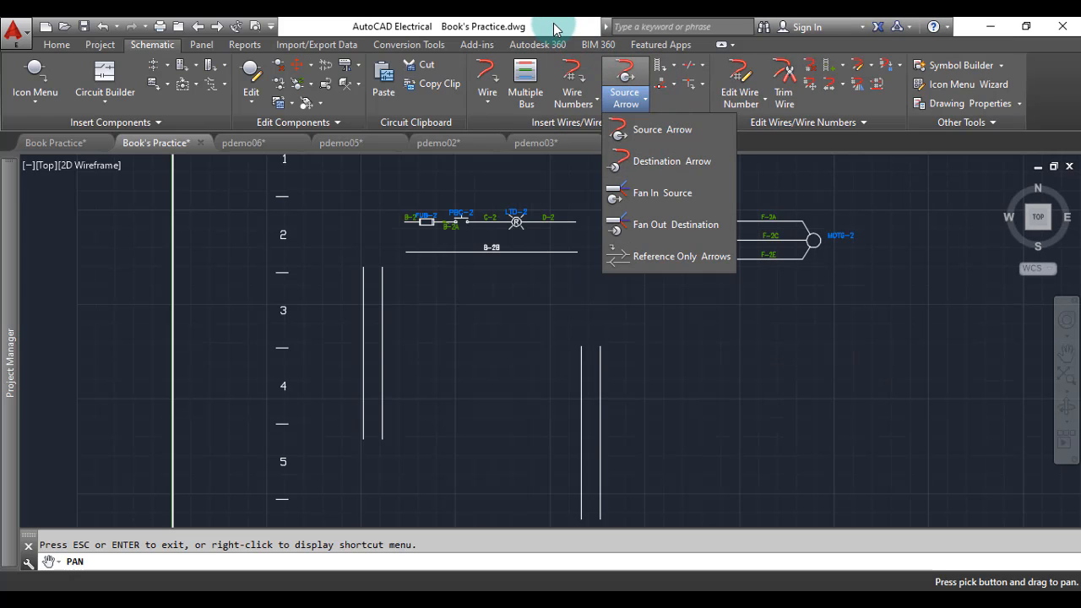
pyautogui.click(555, 30)
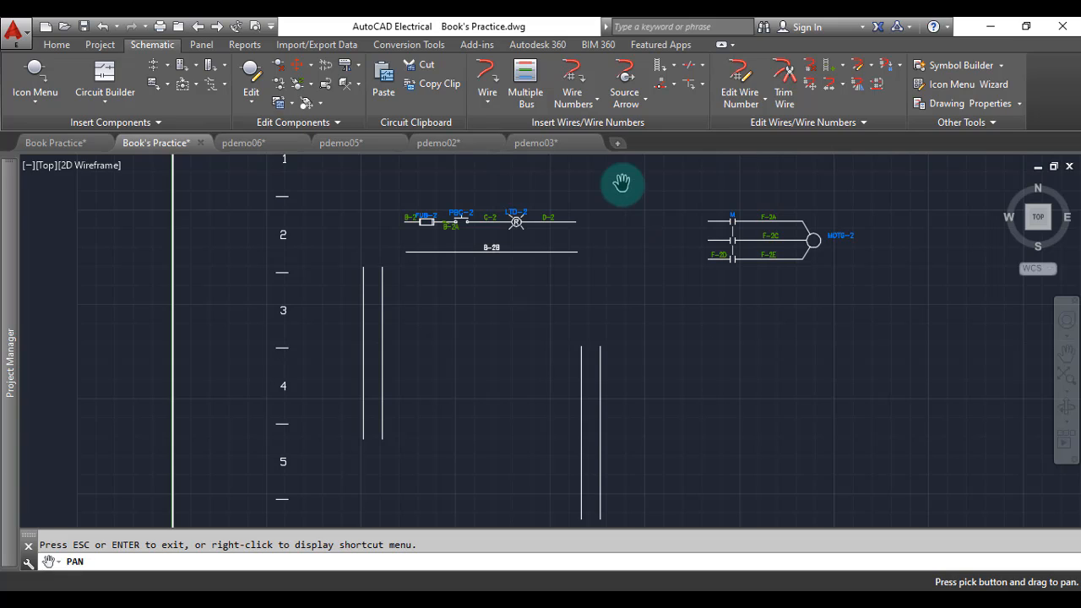
pyautogui.click(626, 99)
pyautogui.click(641, 138)
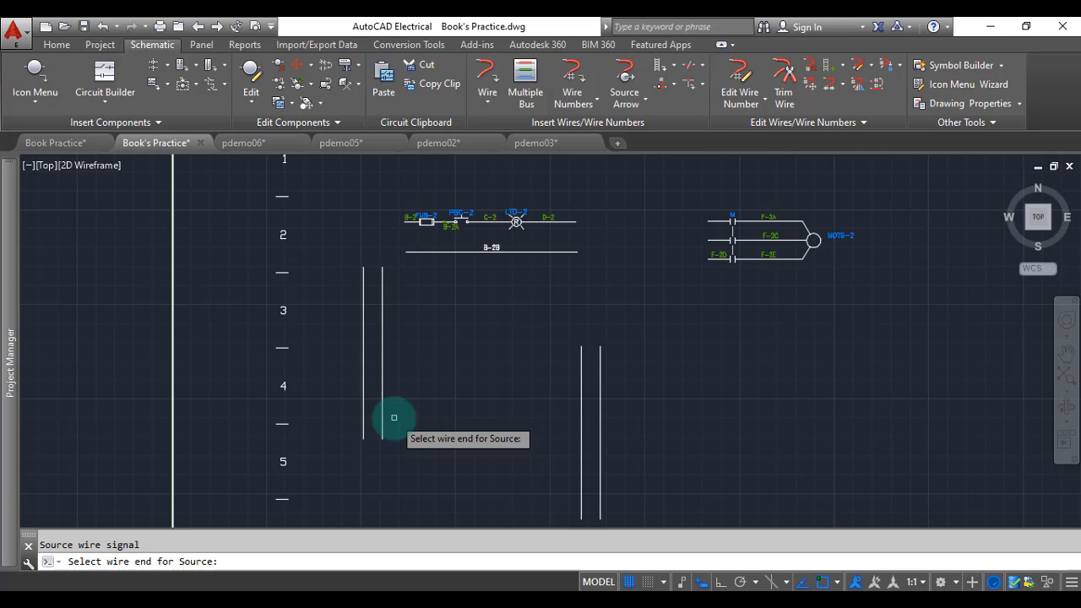
pyautogui.scroll(2, 374, 448)
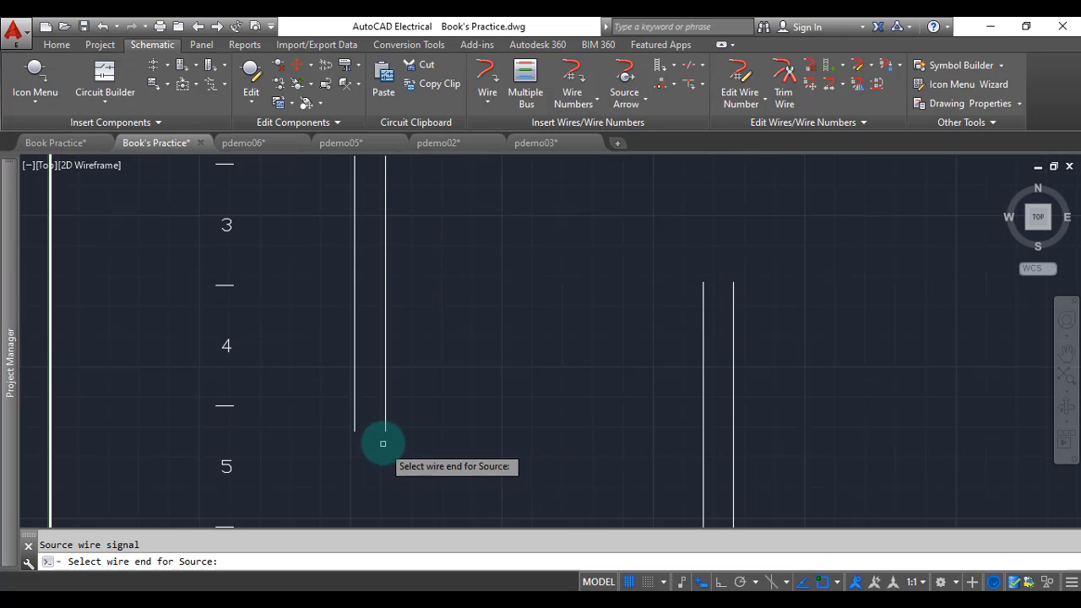
pyautogui.scroll(2, 388, 425)
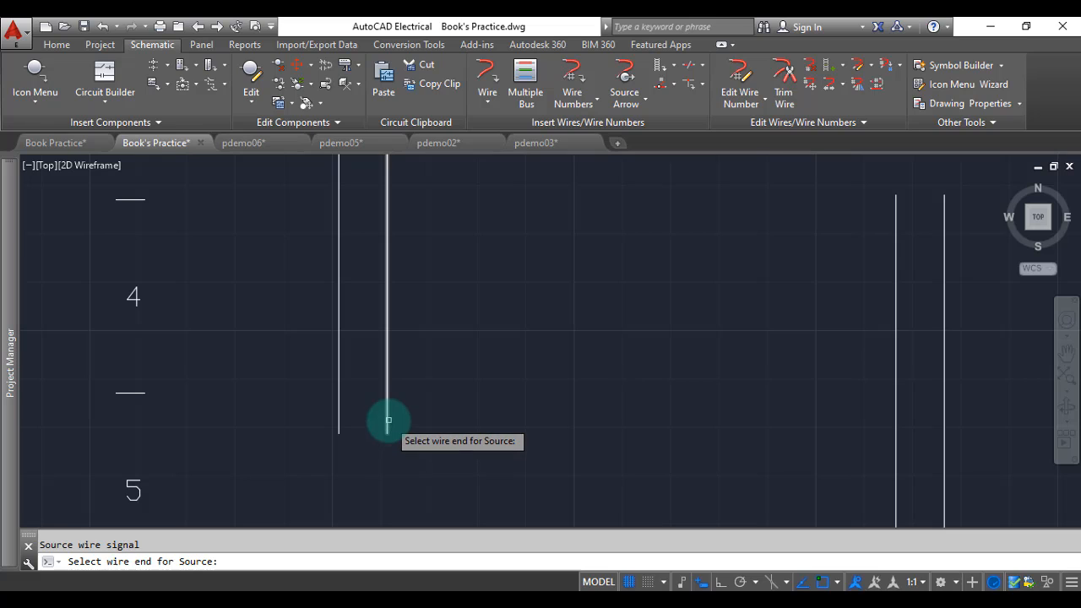
pyautogui.click(388, 420)
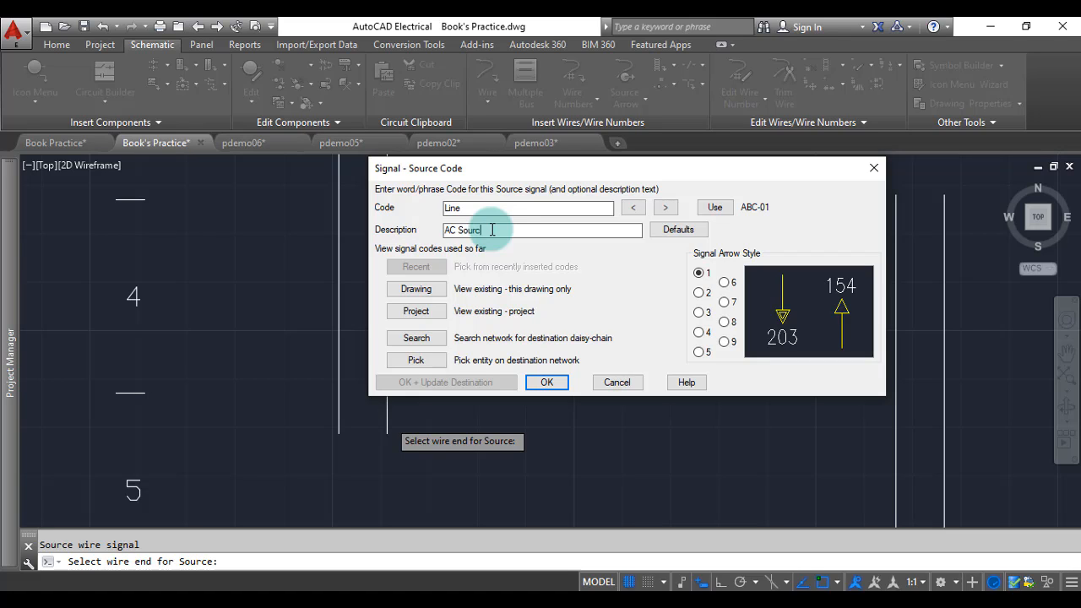
# - Define the source signal with code Line, description AC SOURCE and signal arrow style 1
pyautogui.click(493, 230)
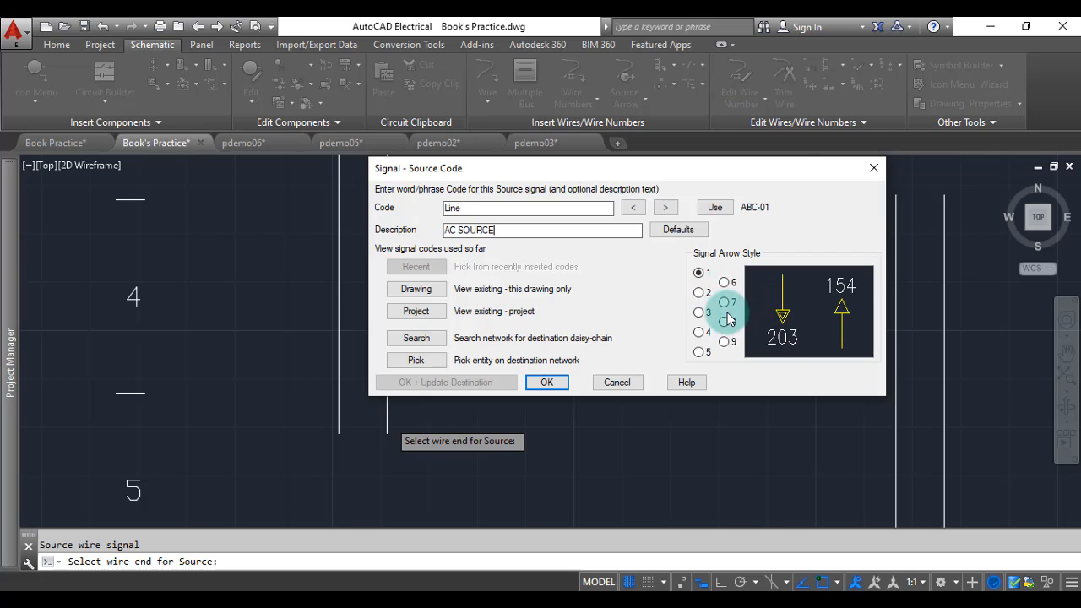
pyautogui.click(699, 292)
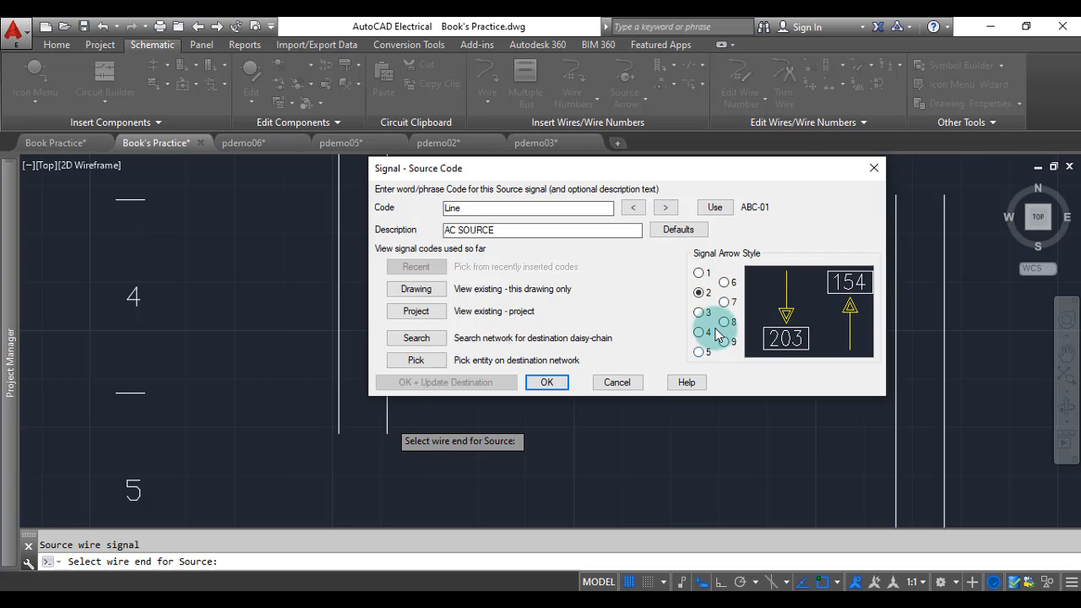
pyautogui.click(699, 273)
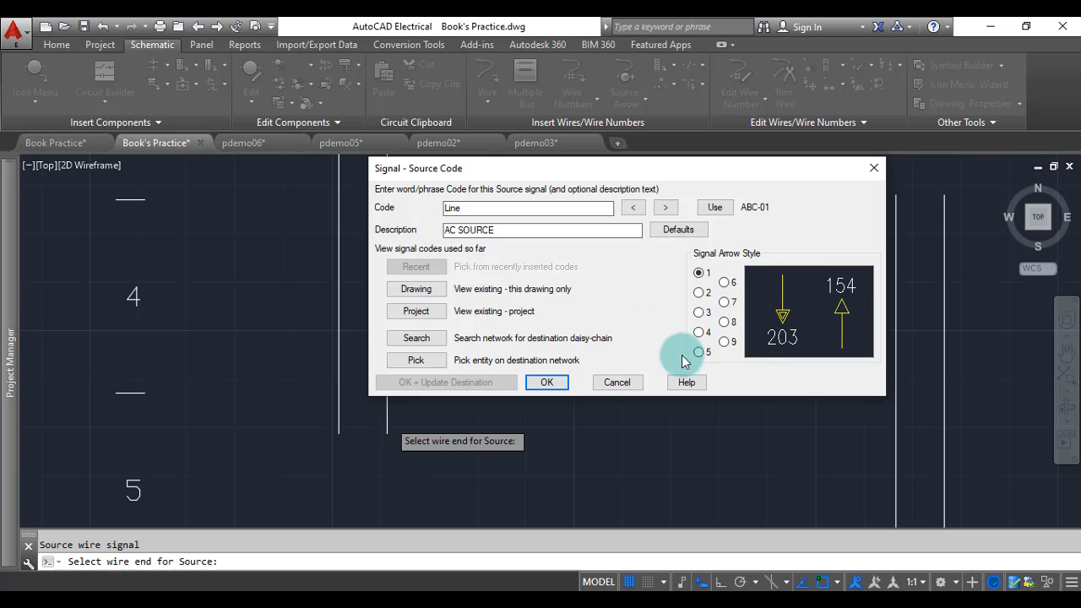
pyautogui.click(547, 382)
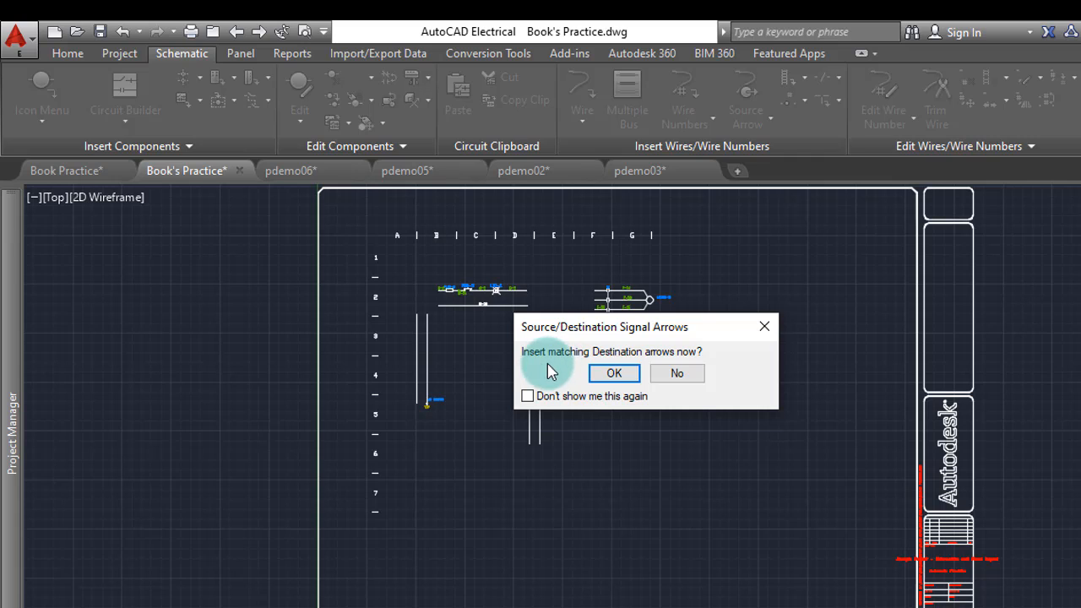
# - Insert the matching destination arrow on the lower end of the right-hand wire in the other vertical pair
pyautogui.click(611, 374)
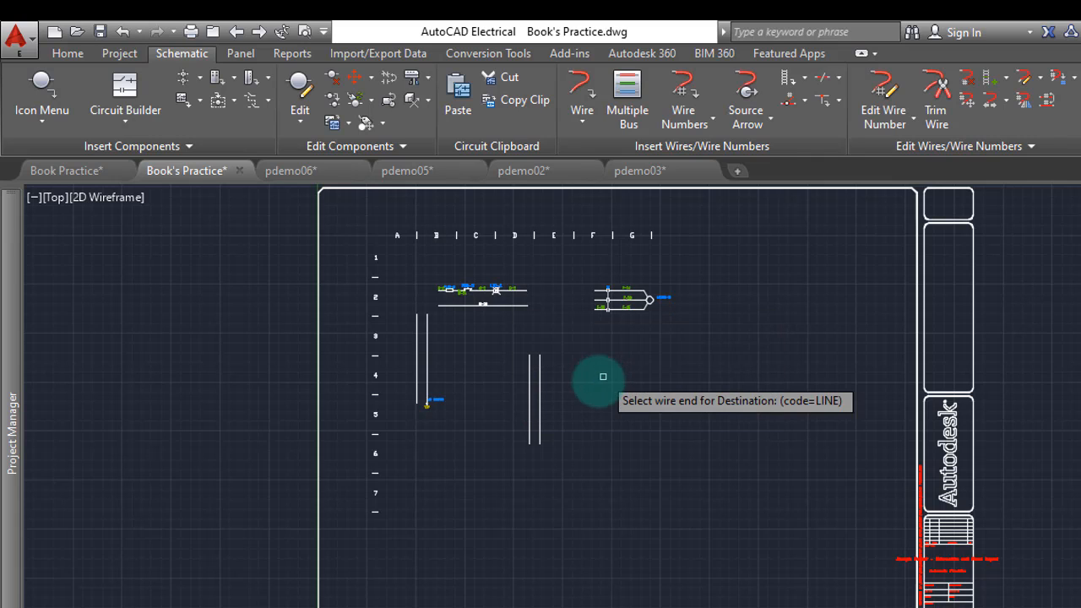
pyautogui.scroll(2, 487, 459)
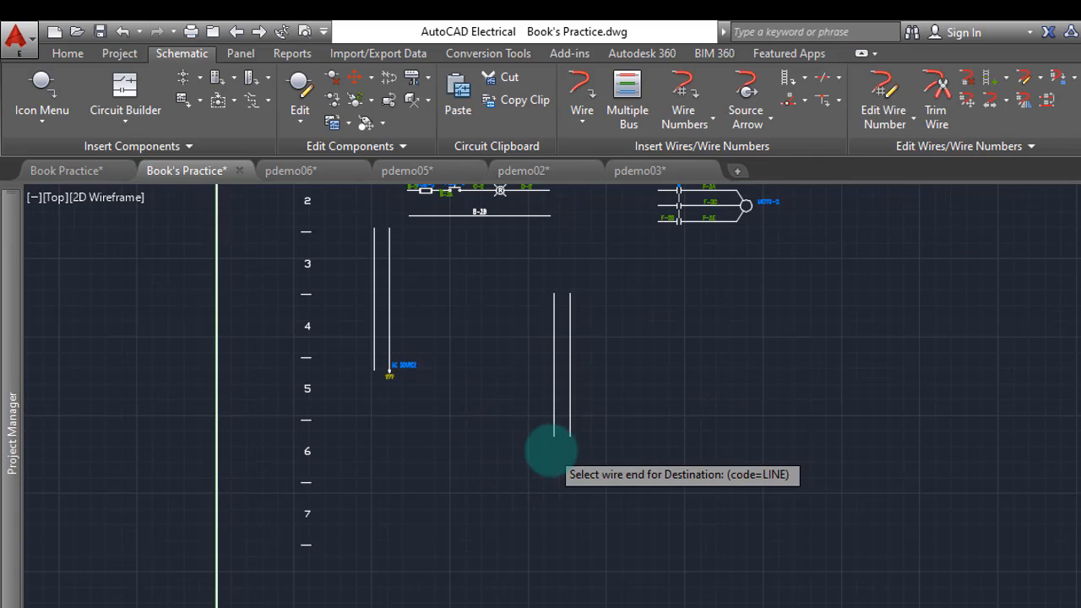
pyautogui.scroll(2, 553, 437)
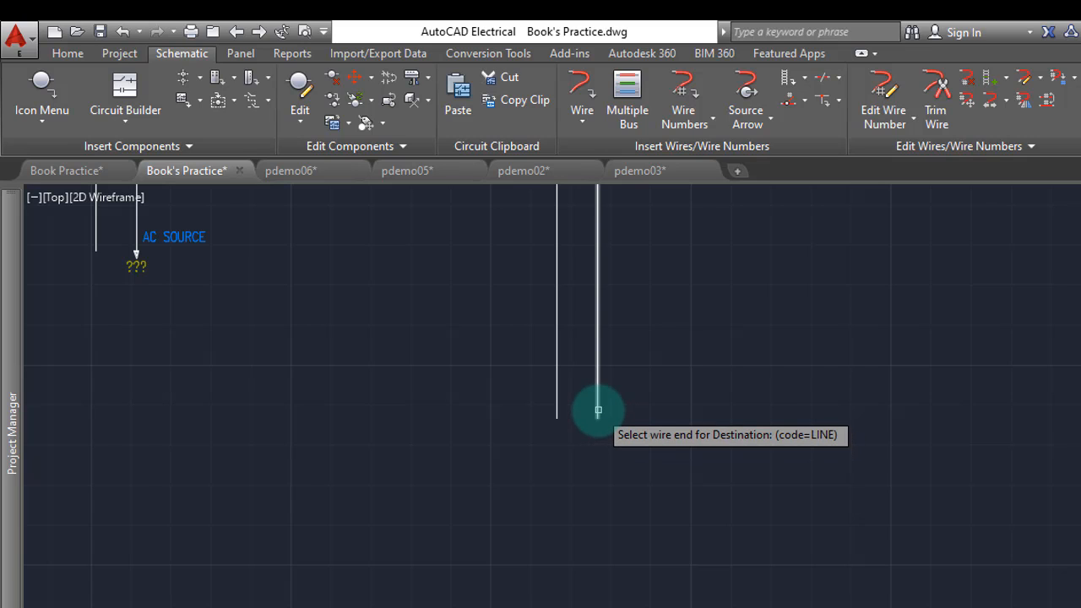
pyautogui.click(598, 410)
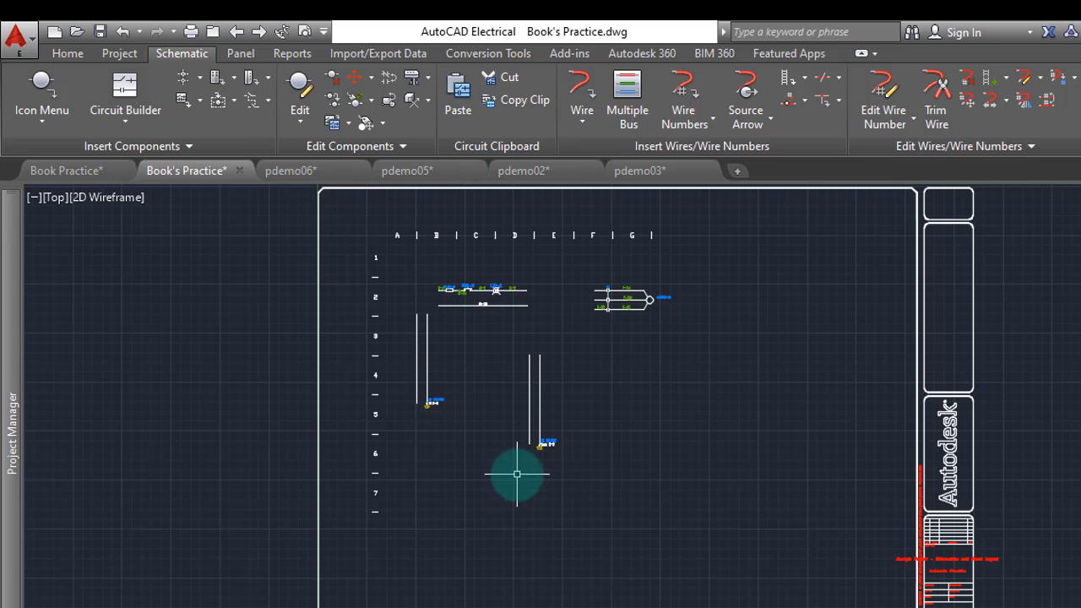
# - Examine the source and destination arrows and their AC SOURCE cross-reference labels on the two vertical wires
pyautogui.scroll(3, 430, 448)
pyautogui.scroll(2, 394, 432)
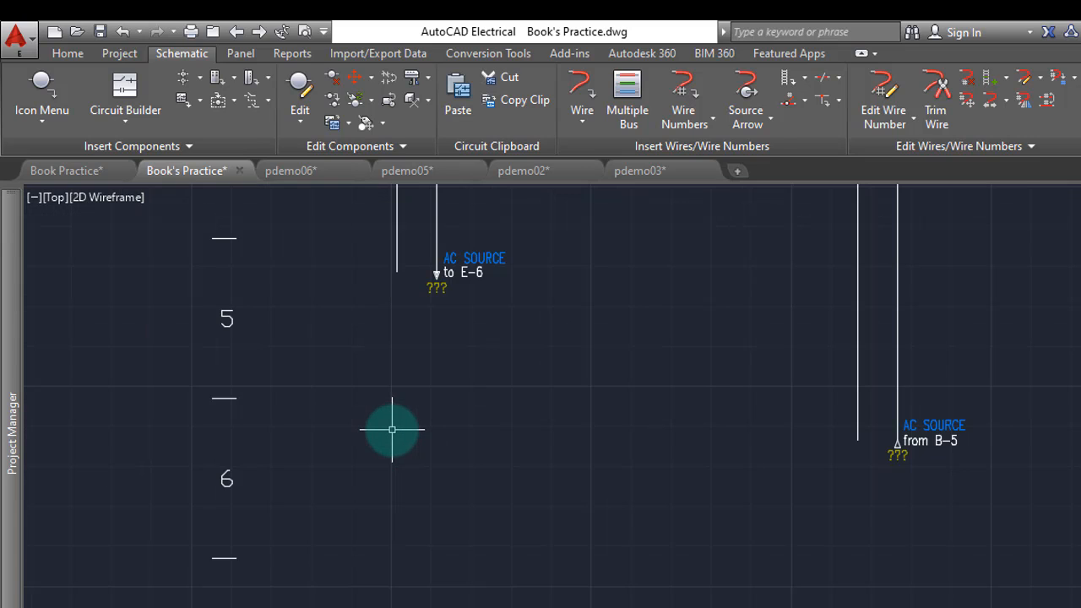
pyautogui.scroll(2, 393, 418)
pyautogui.scroll(-8, 397, 380)
pyautogui.scroll(8, 405, 337)
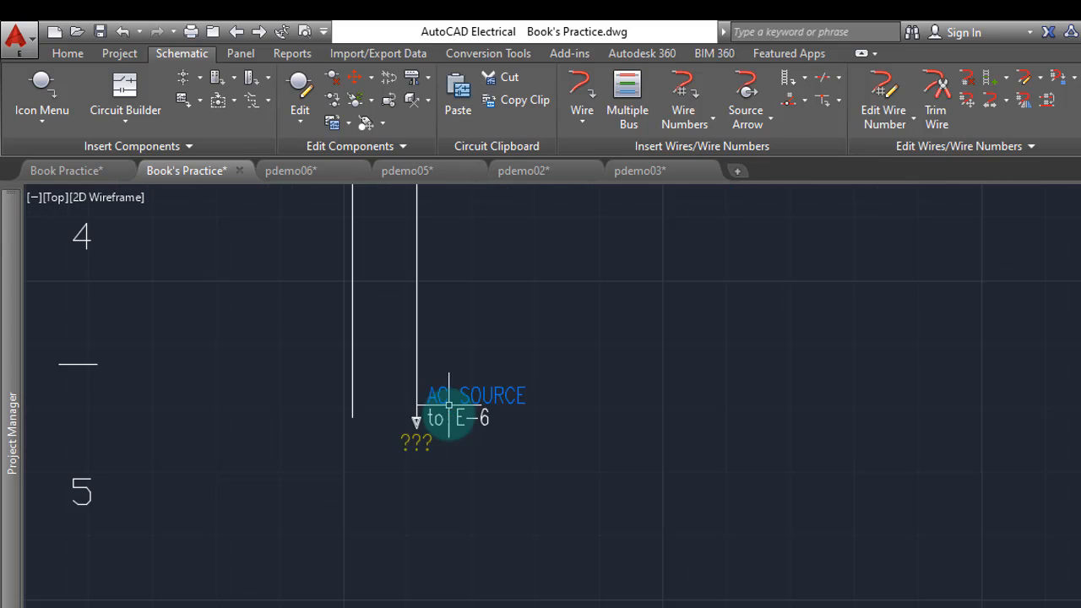
pyautogui.scroll(-2, 439, 422)
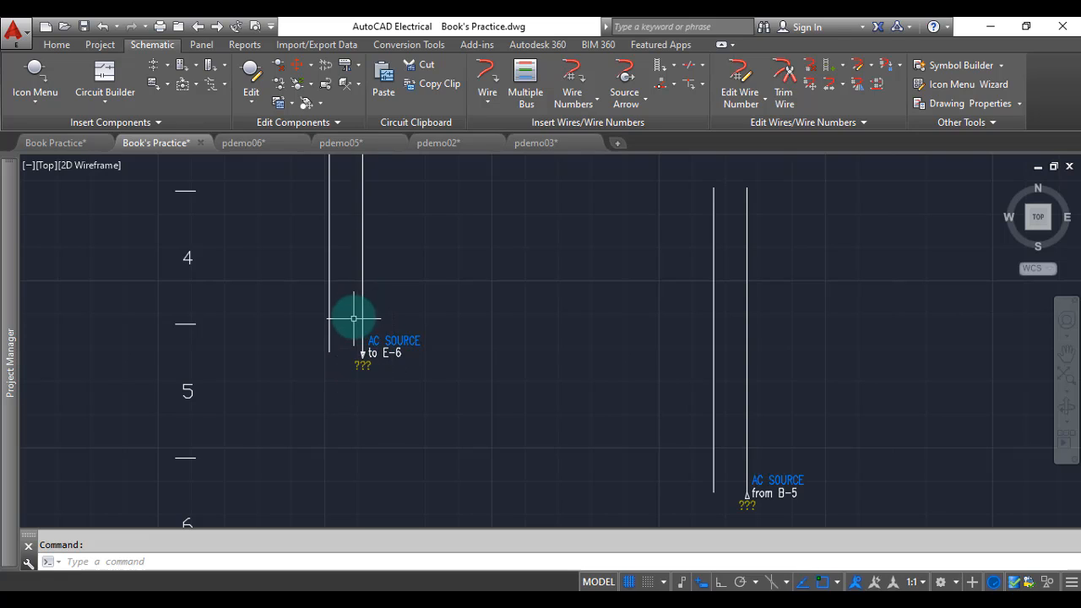
pyautogui.scroll(-5, 363, 295)
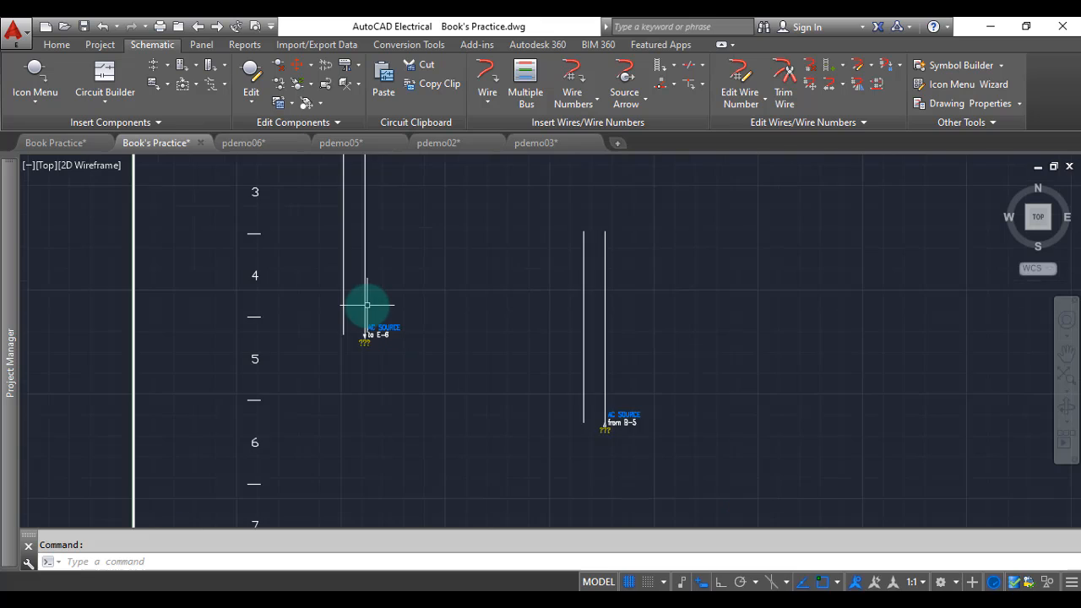
pyautogui.scroll(4, 362, 271)
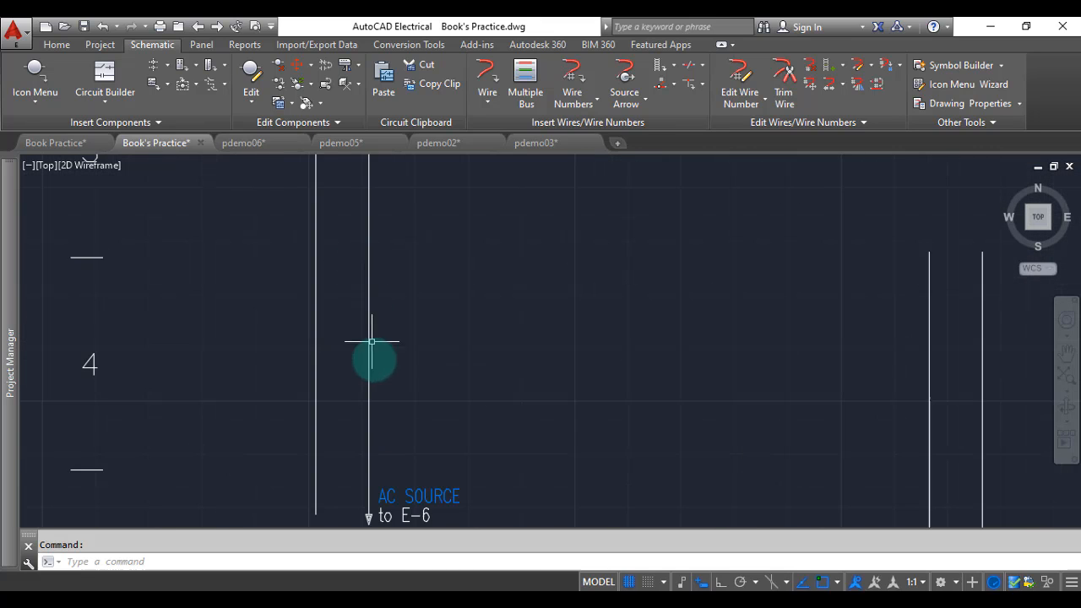
pyautogui.scroll(-2, 368, 466)
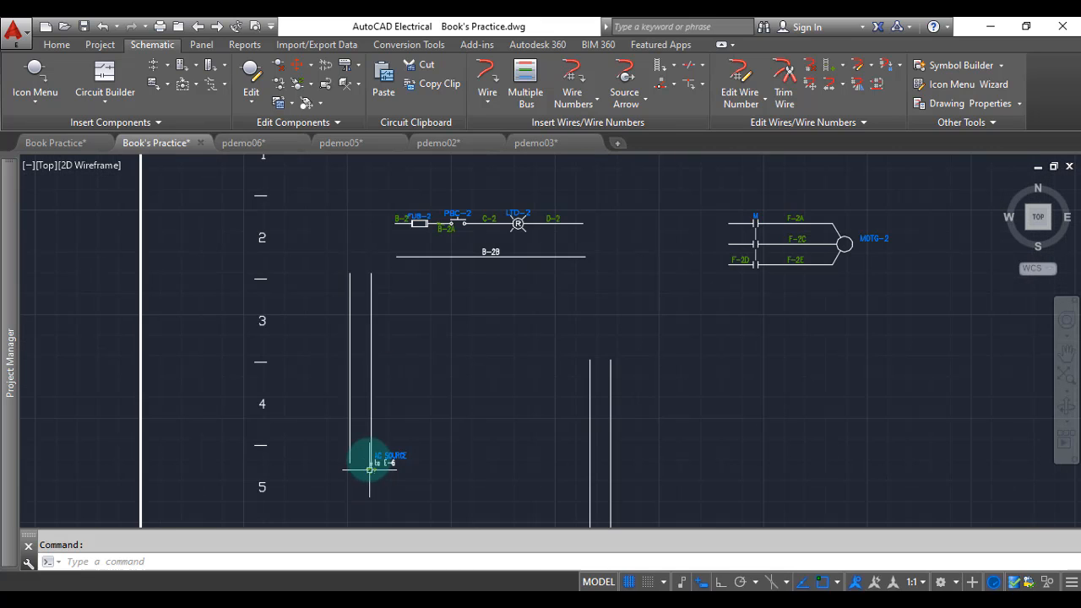
pyautogui.scroll(-2, 439, 510)
pyautogui.scroll(4, 473, 481)
pyautogui.rightClick(486, 445)
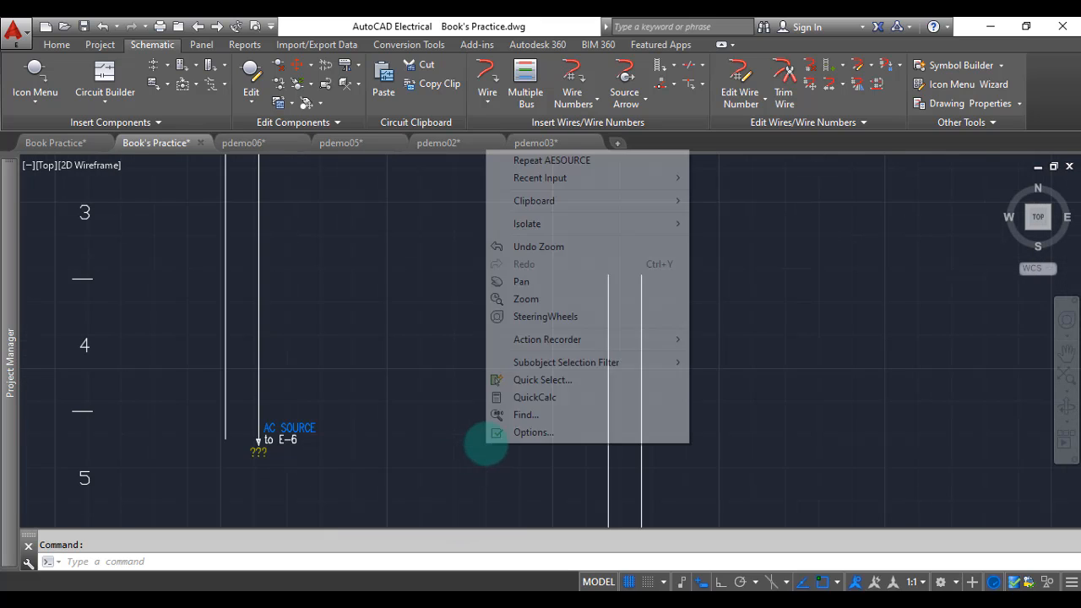
pyautogui.click(520, 291)
pyautogui.moveTo(521, 522)
pyautogui.mouseDown()
pyautogui.moveTo(538, 420)
pyautogui.moveTo(545, 427)
pyautogui.mouseUp()
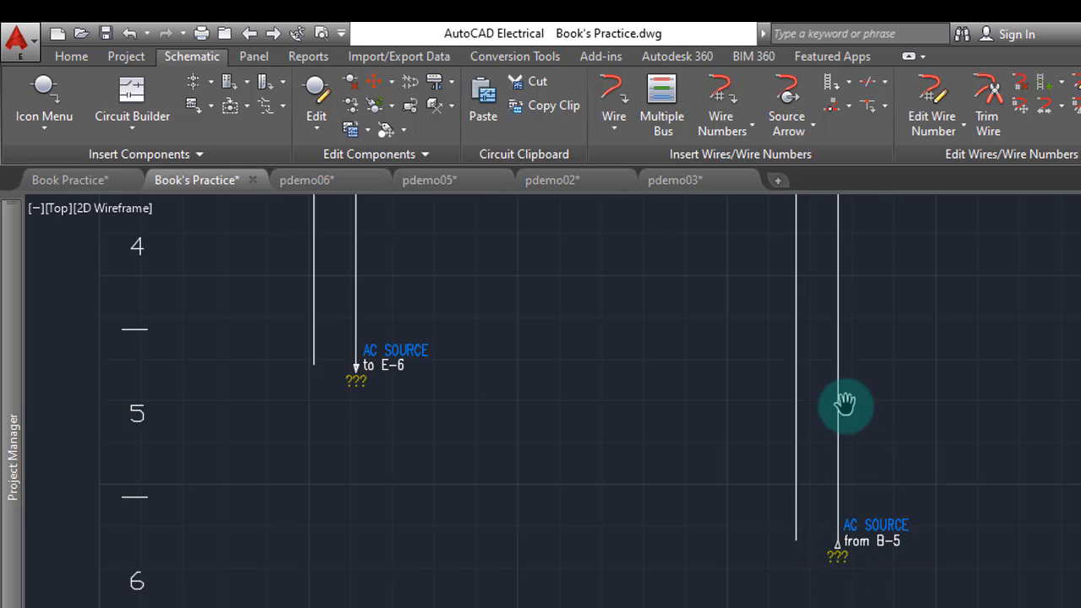
pyautogui.scroll(-2, 765, 500)
pyautogui.scroll(2, 764, 500)
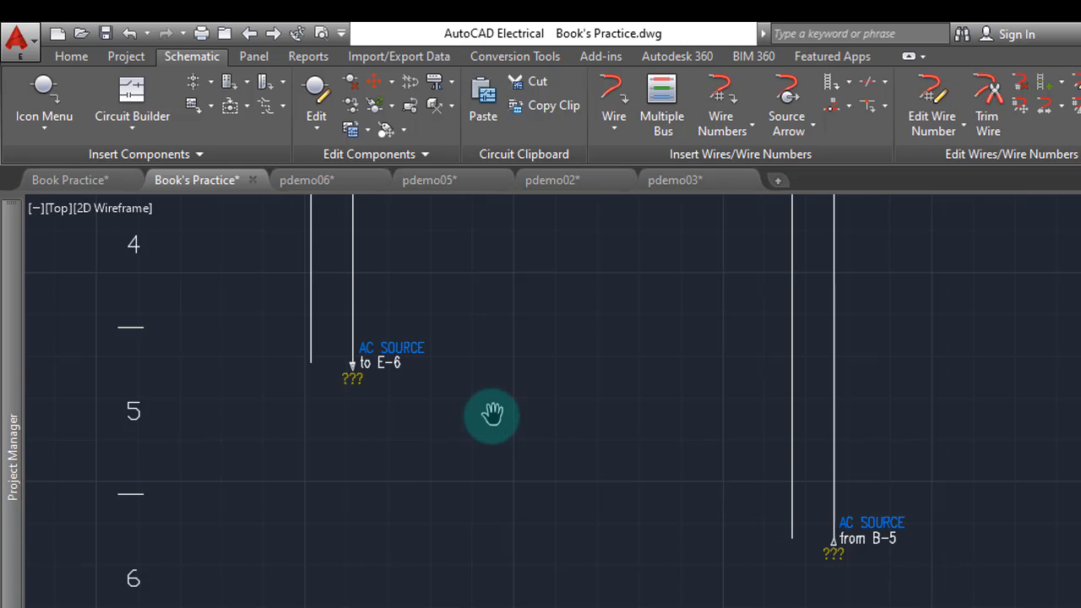
pyautogui.rightClick(489, 413)
pyautogui.click(505, 429)
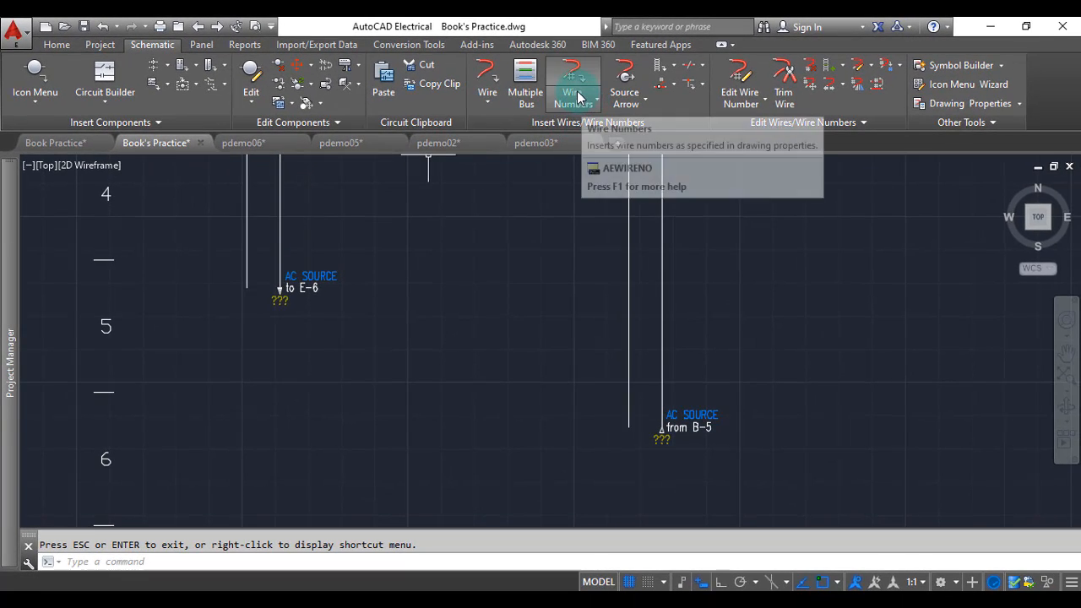
# - Number the wire carrying the AC SOURCE source arrow, using X-Y Grid wire tagging on individually picked wires
pyautogui.click(667, 94)
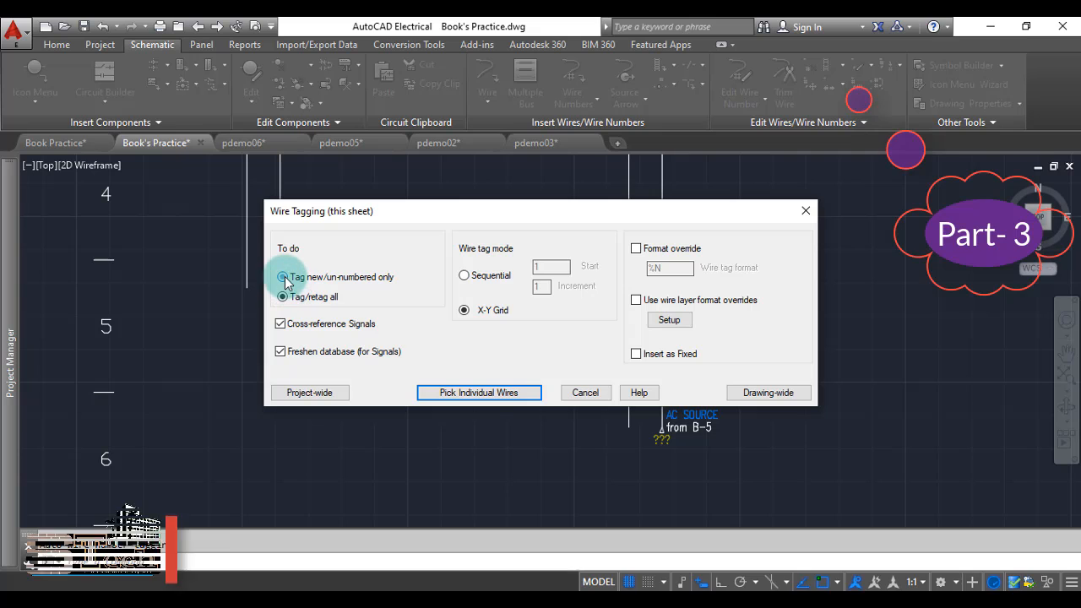
pyautogui.click(433, 394)
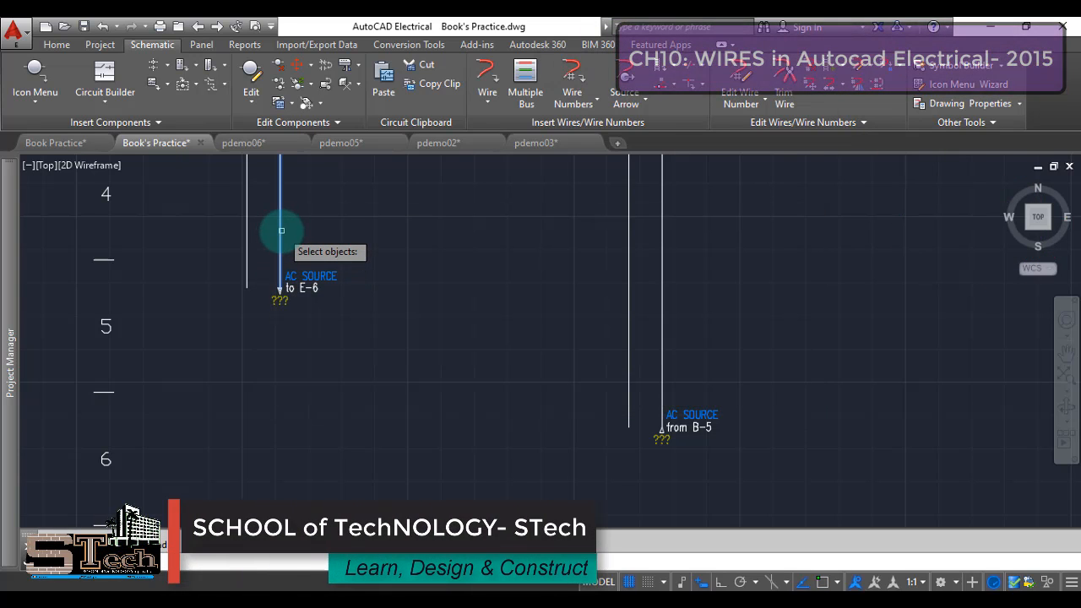
pyautogui.scroll(-6, 380, 327)
pyautogui.scroll(6, 381, 324)
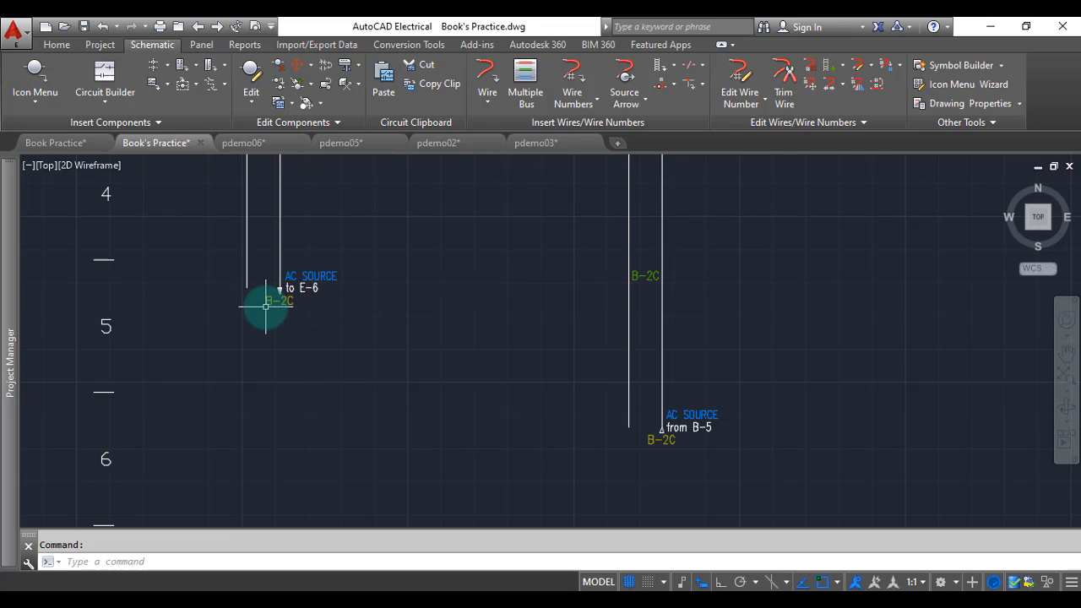
pyautogui.moveTo(303, 308); pyautogui.dragTo(188, 247, button='middle')
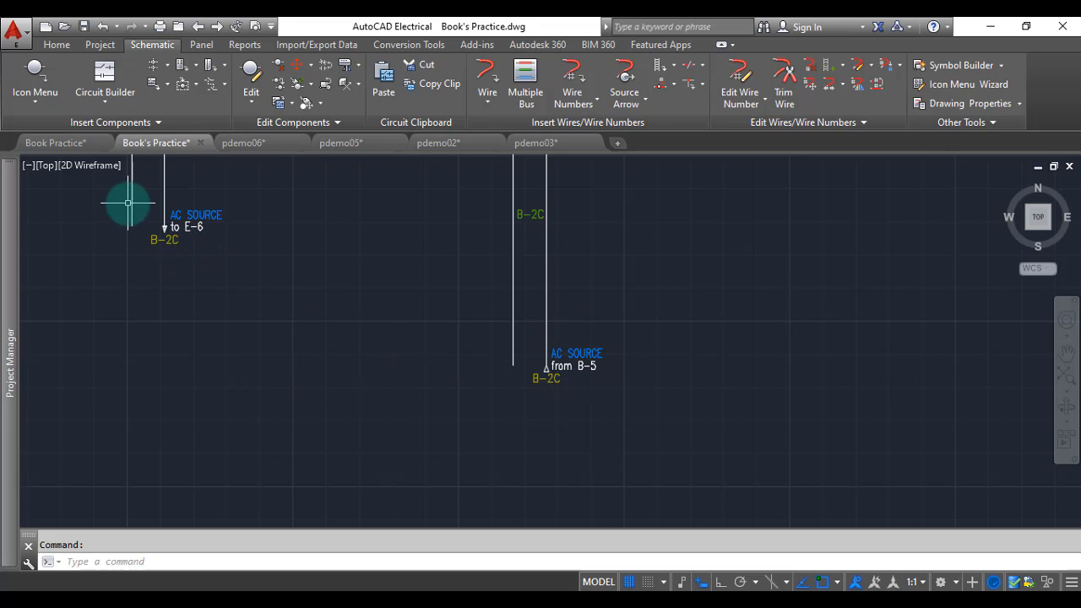
pyautogui.scroll(4, 144, 211)
pyautogui.scroll(-4, 203, 282)
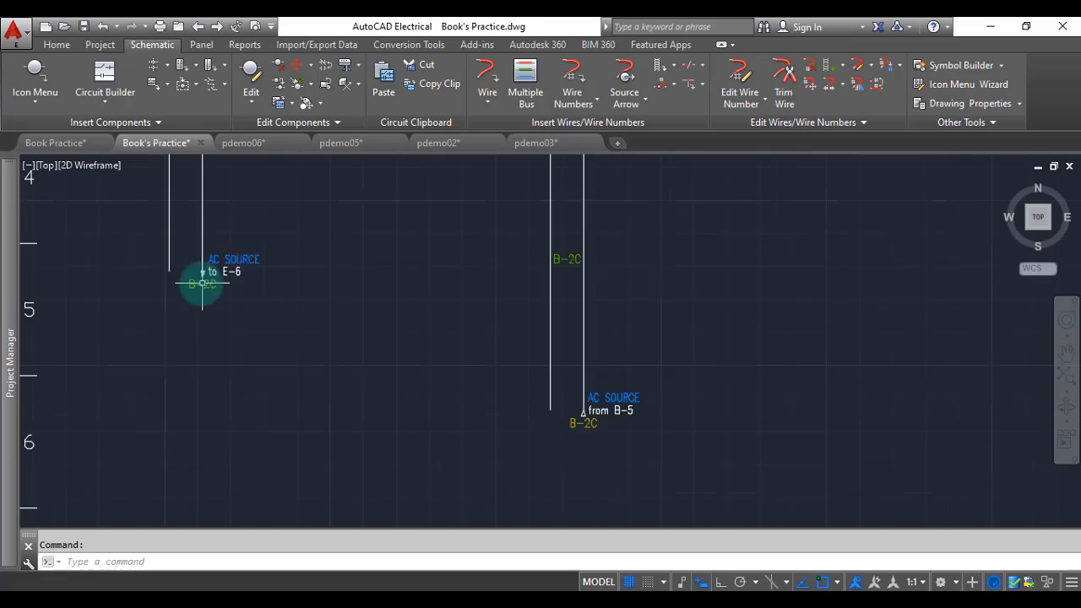
pyautogui.scroll(1, 579, 418)
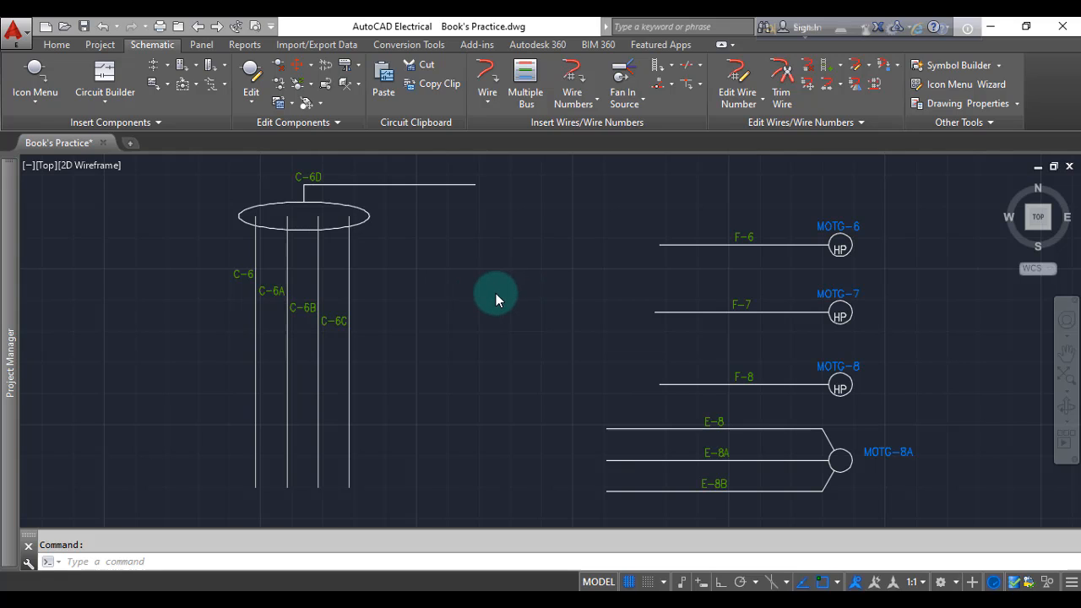
# - Insert a fan-in source marker, style 1=Solid with wires leading down, on wire C-6, using code LINE-12 and description Phase R
pyautogui.click(624, 97)
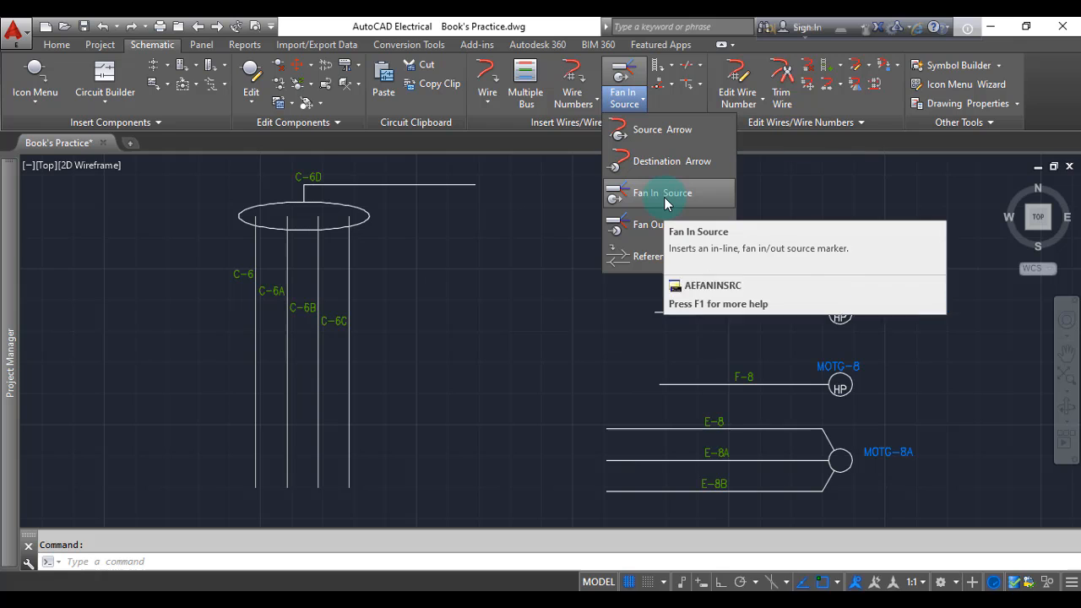
pyautogui.click(663, 197)
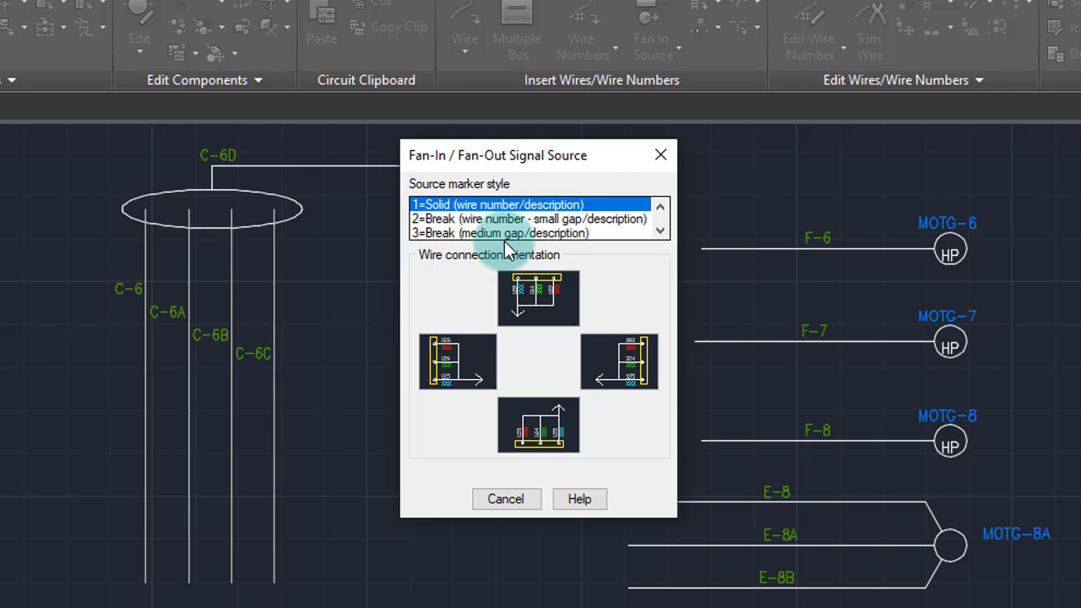
pyautogui.scroll(-1, 520, 239)
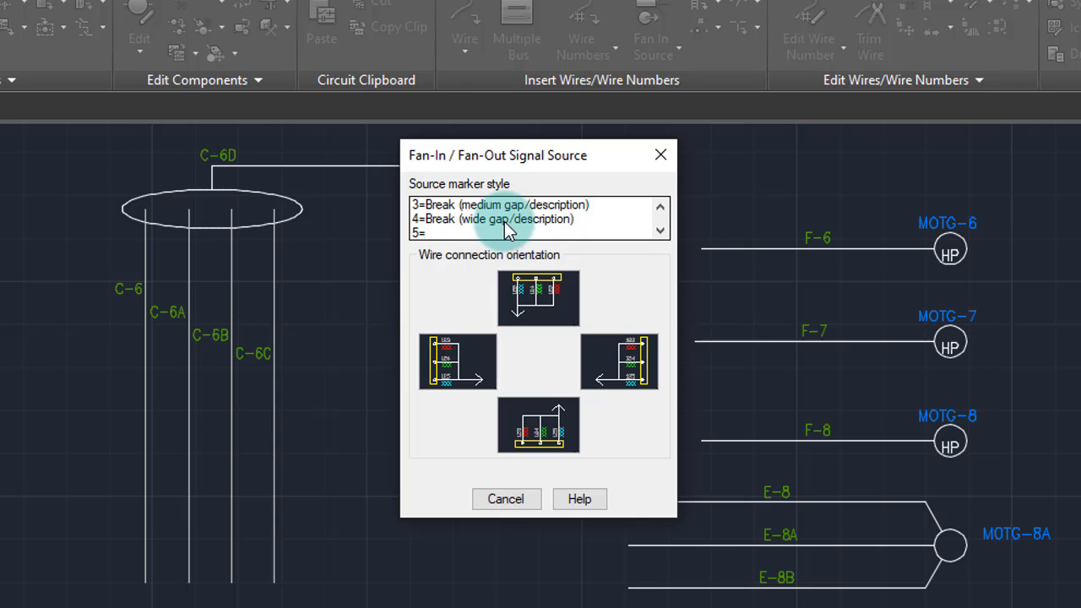
pyautogui.scroll(1, 511, 227)
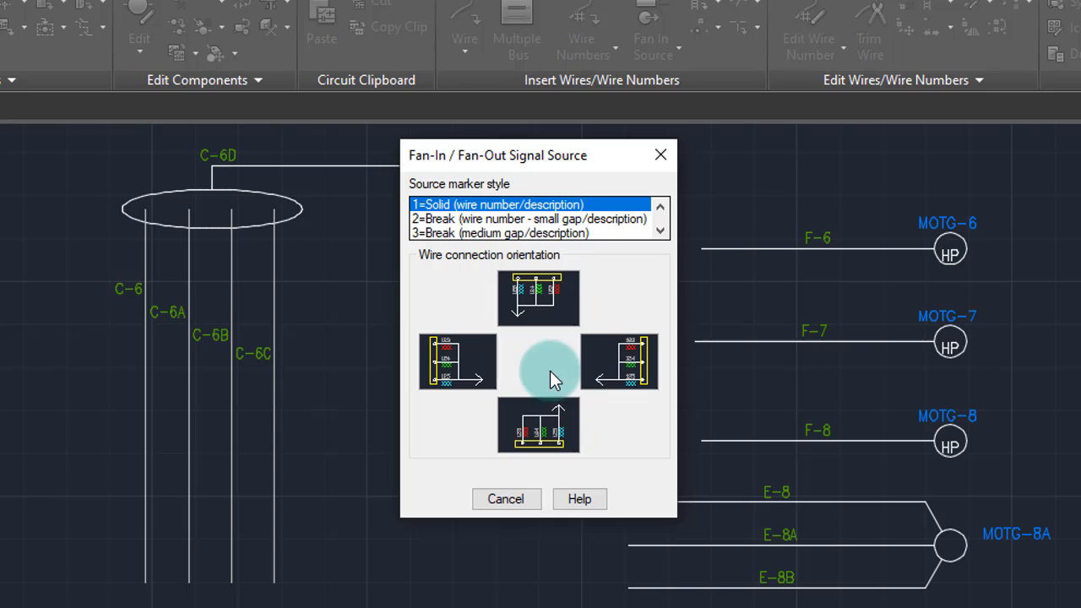
pyautogui.click(523, 304)
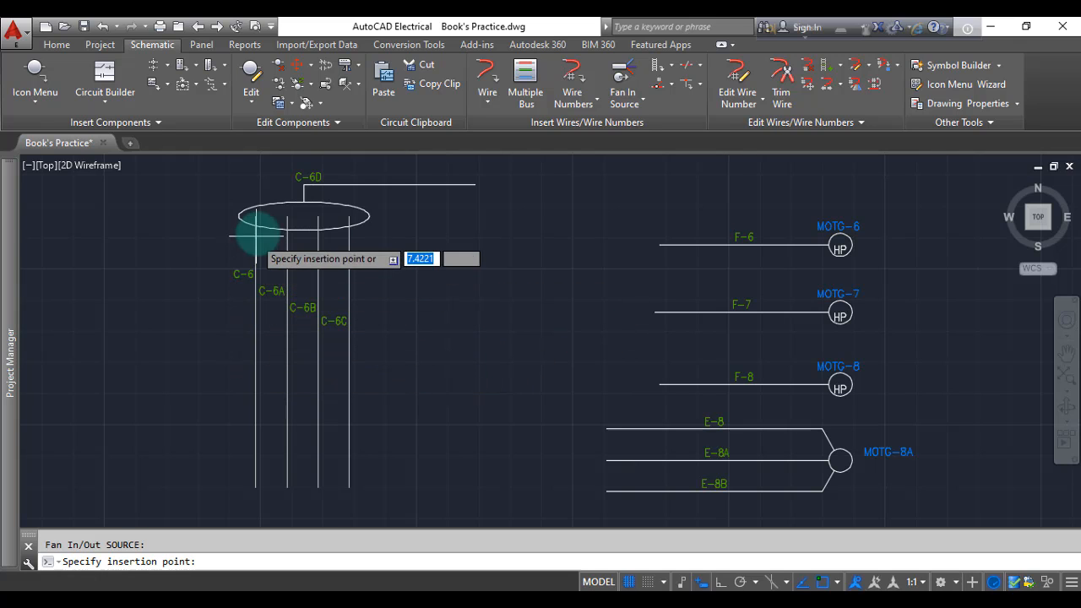
pyautogui.click(256, 371)
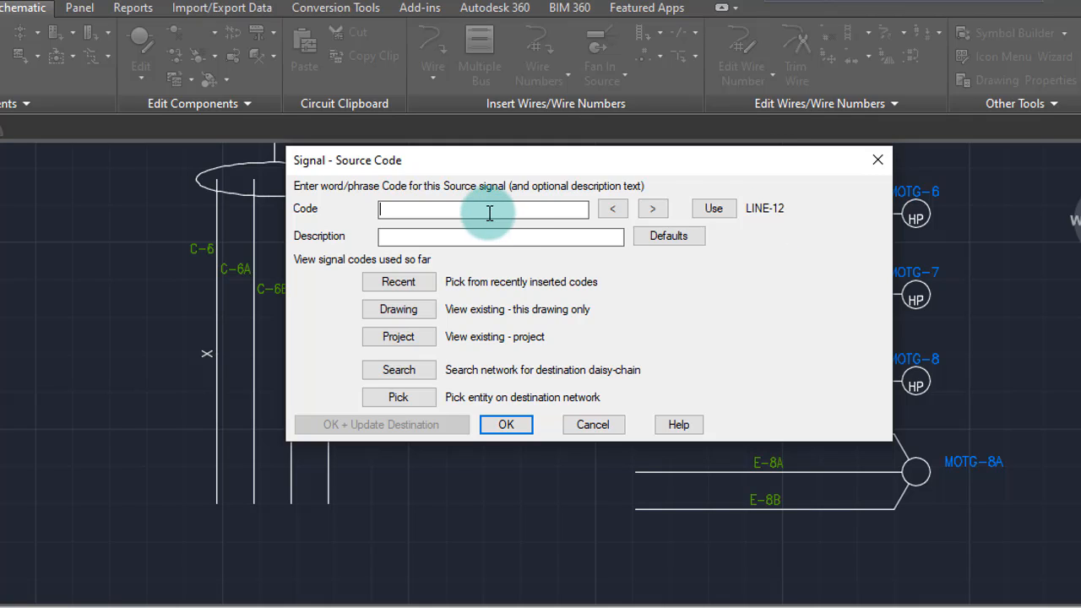
pyautogui.click(713, 208)
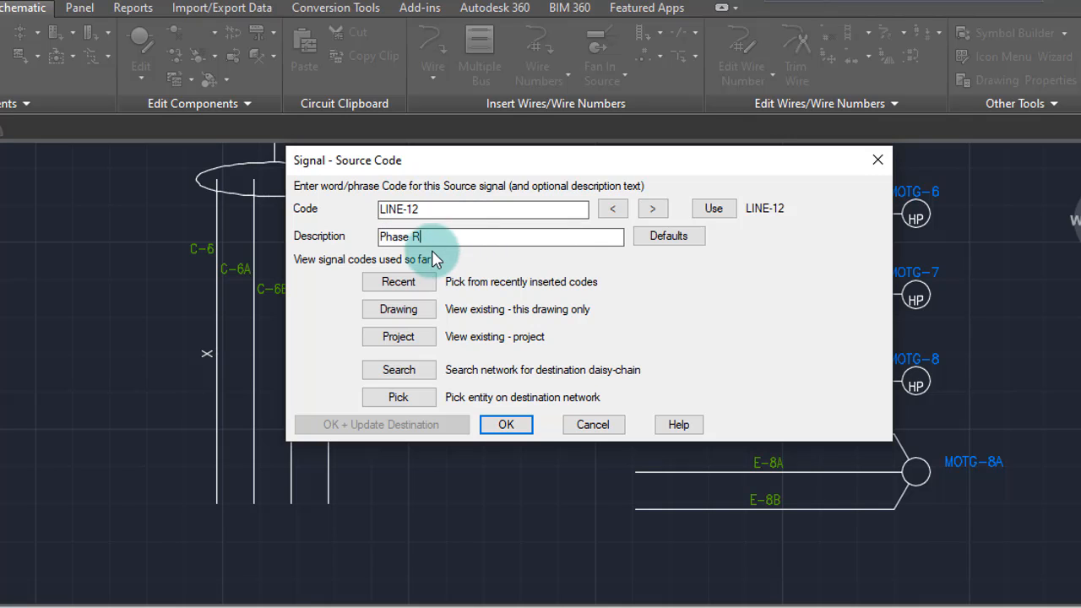
pyautogui.click(507, 424)
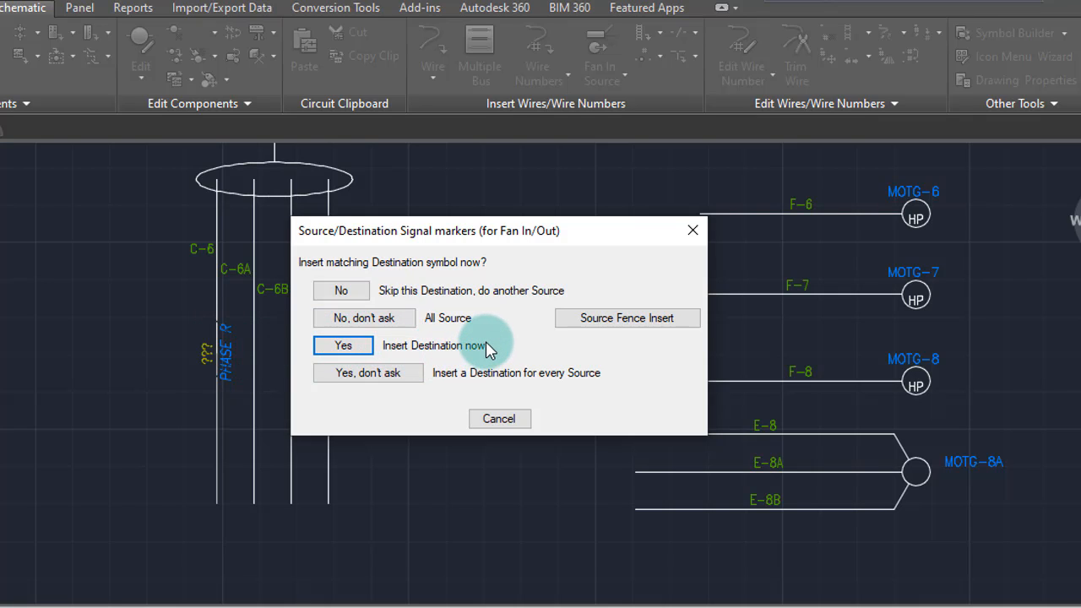
# - Insert the matching solid destination marker on wire F-6, using the orientation with wires leading left from the marker
pyautogui.click(338, 349)
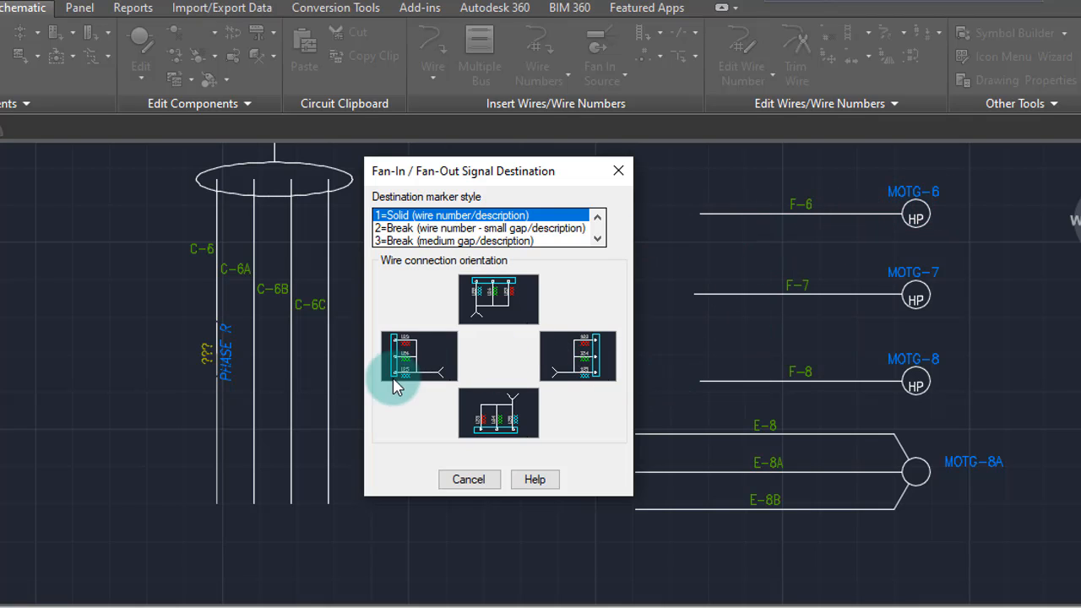
pyautogui.click(584, 358)
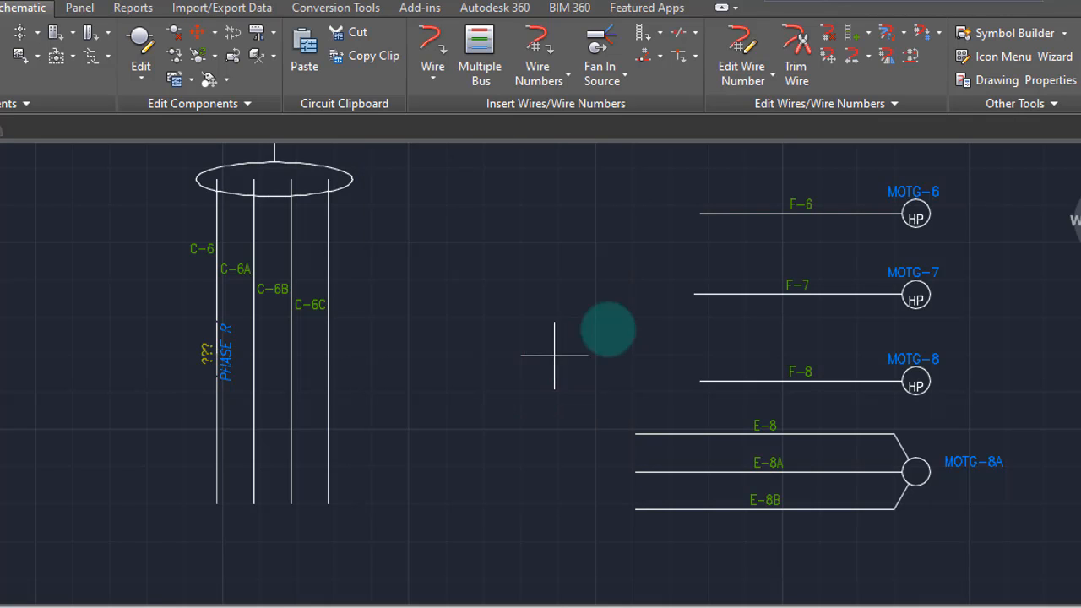
pyautogui.click(755, 213)
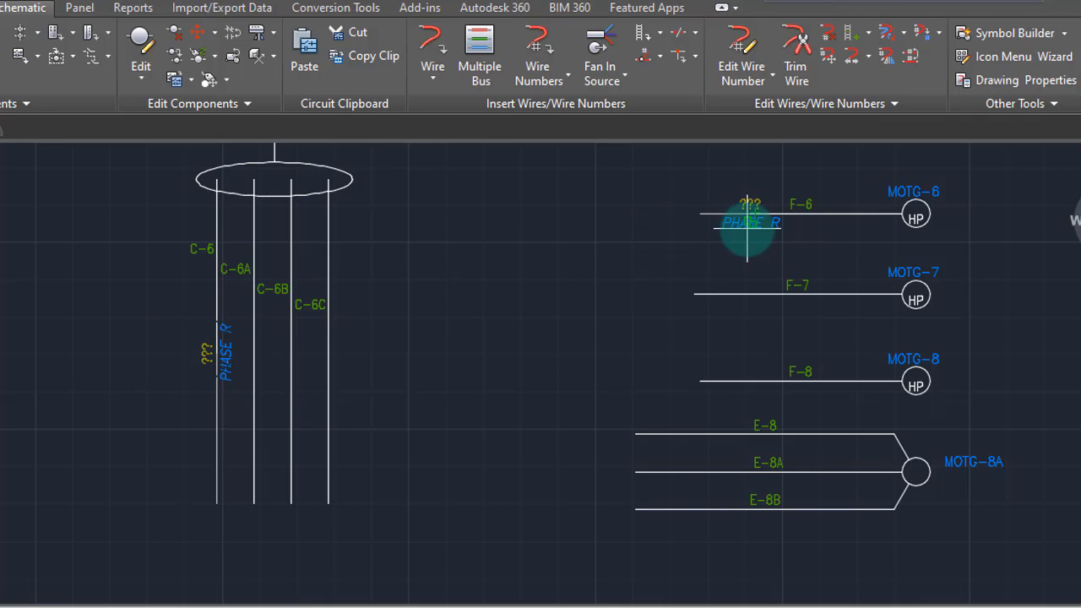
pyautogui.moveTo(637, 252); pyautogui.dragTo(591, 279, button='middle')
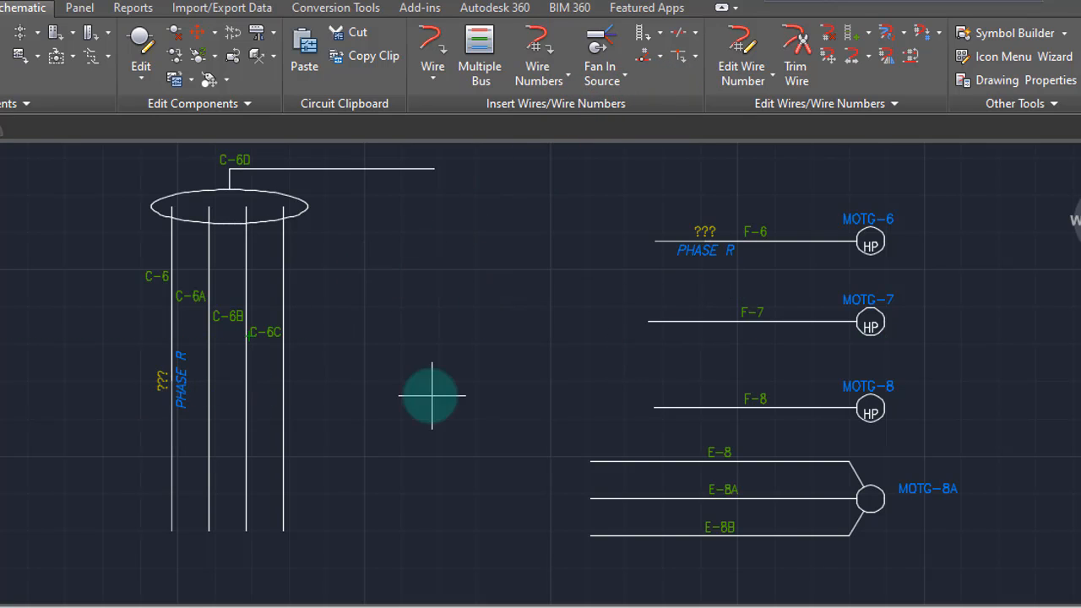
pyautogui.click(634, 605)
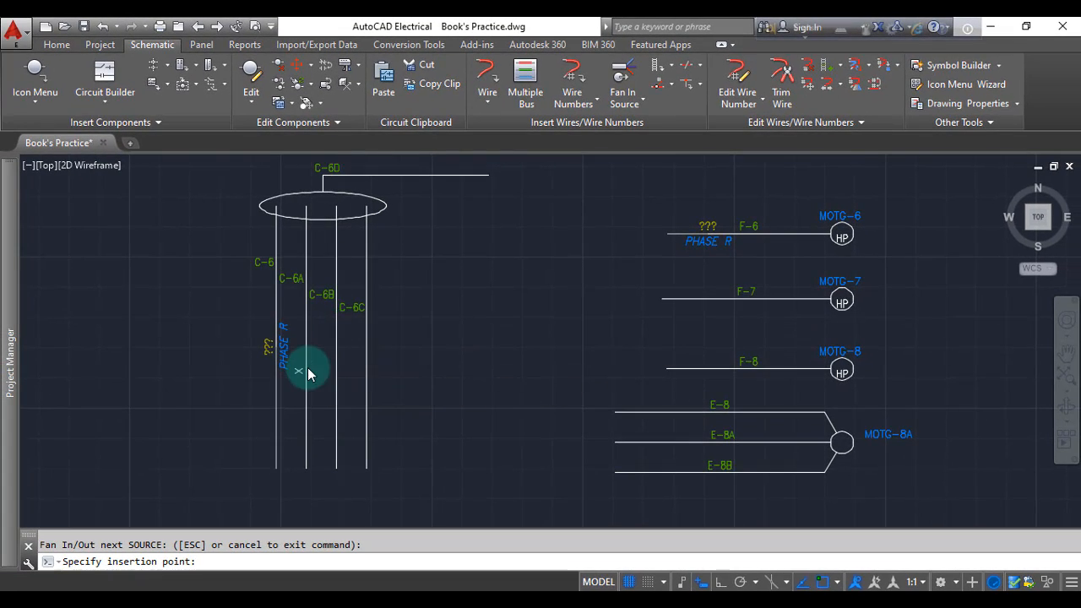
# - Insert a source marker on wire C-6A with code LINE-13 and description Phase Y, and its matching destination marker on wire F-7
pyautogui.click(306, 372)
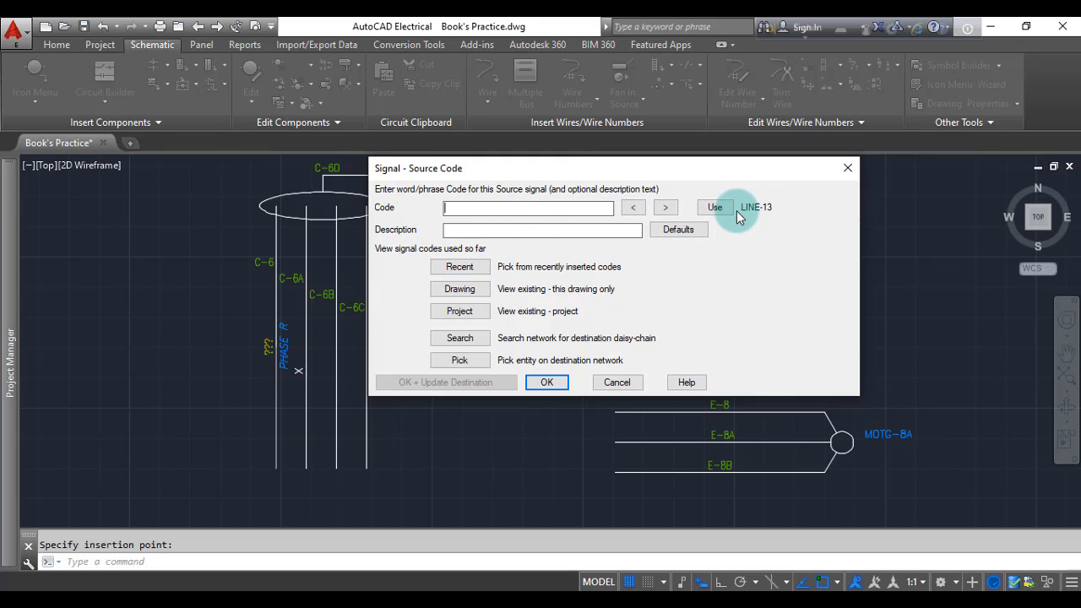
pyautogui.click(714, 208)
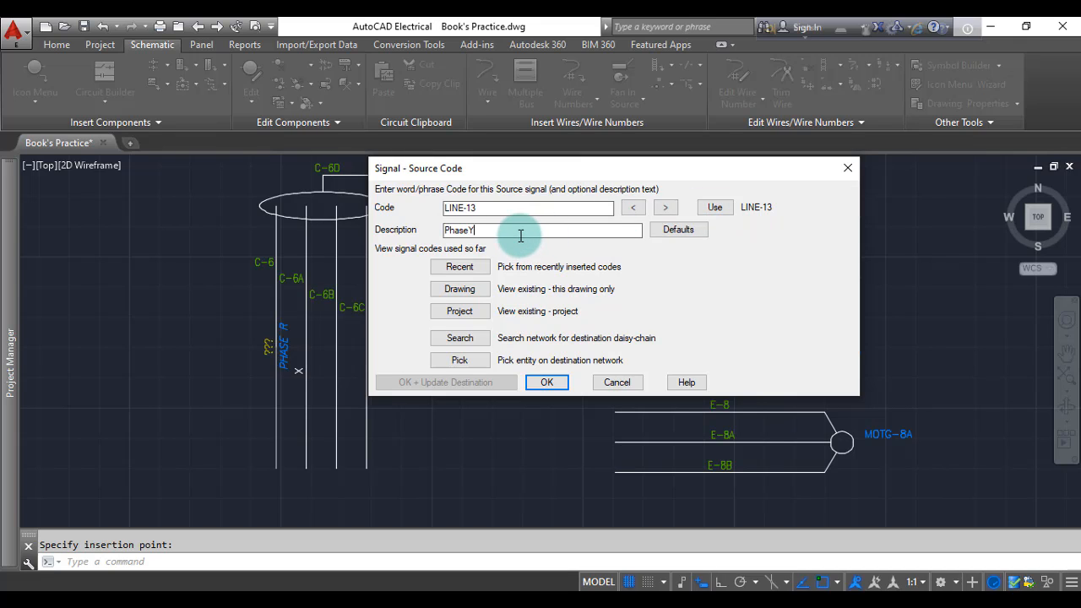
pyautogui.click(548, 381)
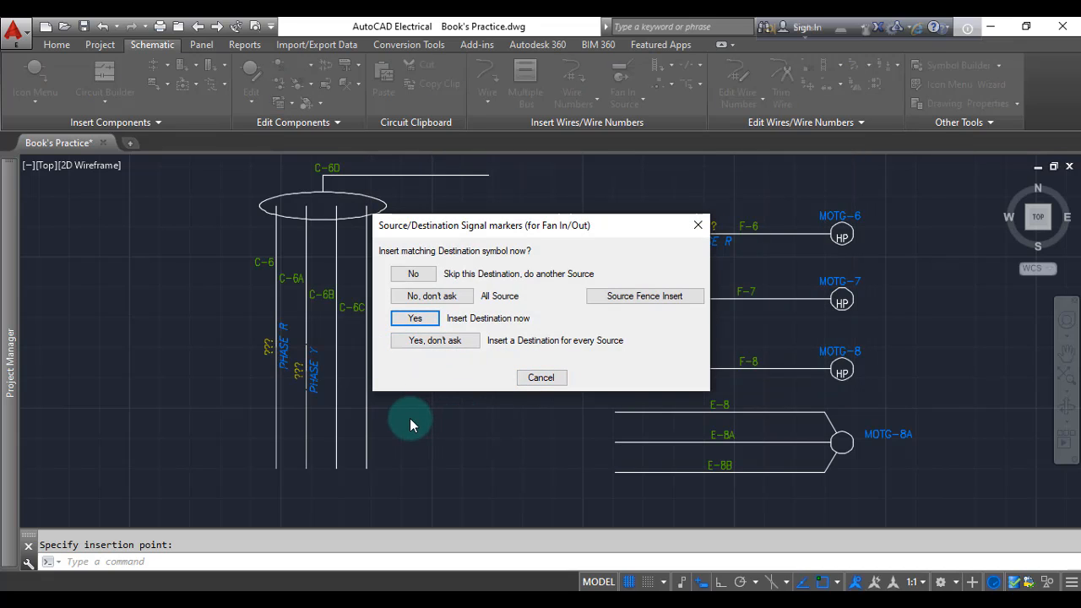
pyautogui.click(418, 323)
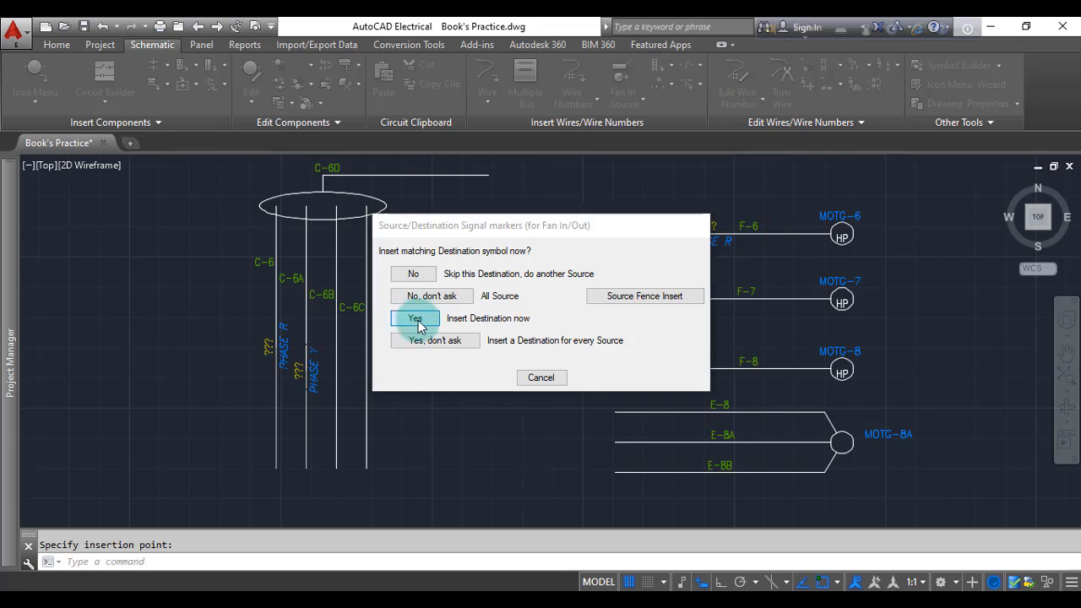
pyautogui.click(603, 334)
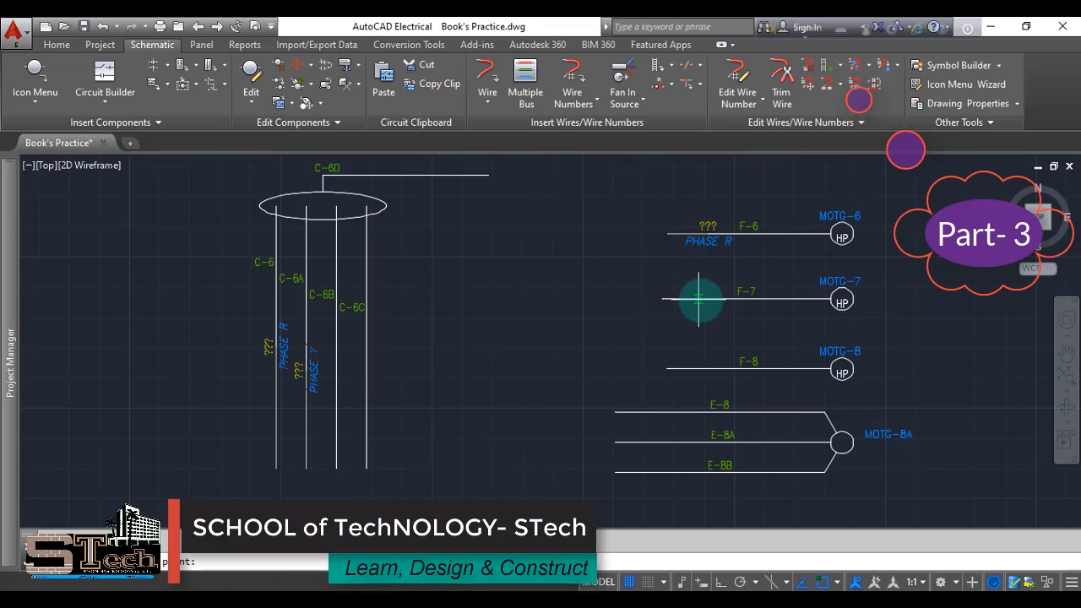
# - Insert the next fan-in source marker on wire C-6B with code LINE-14 and description Phase B
pyautogui.click(328, 390)
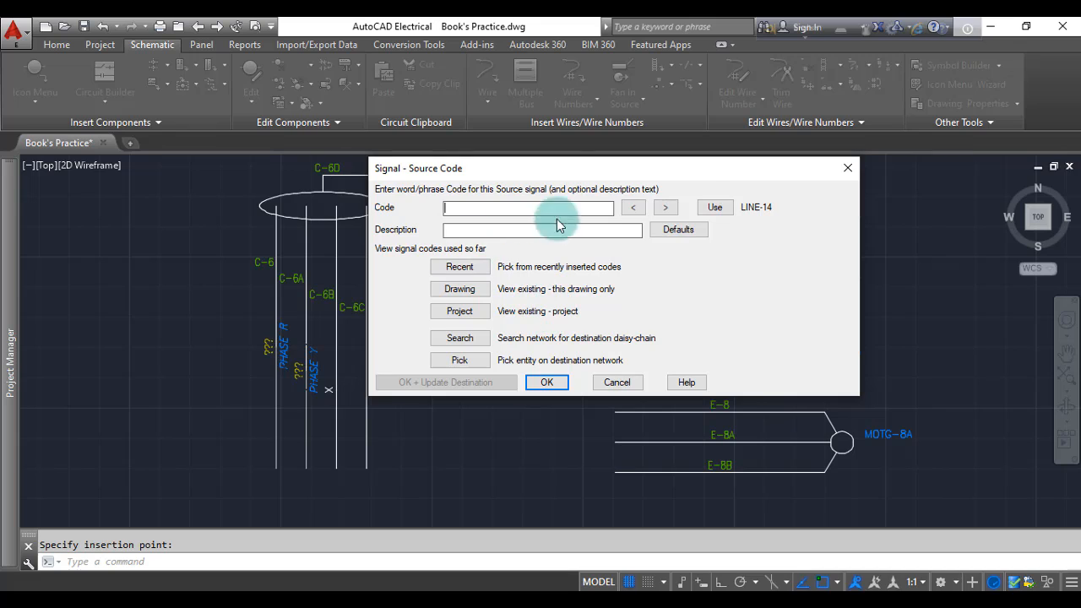
pyautogui.click(709, 208)
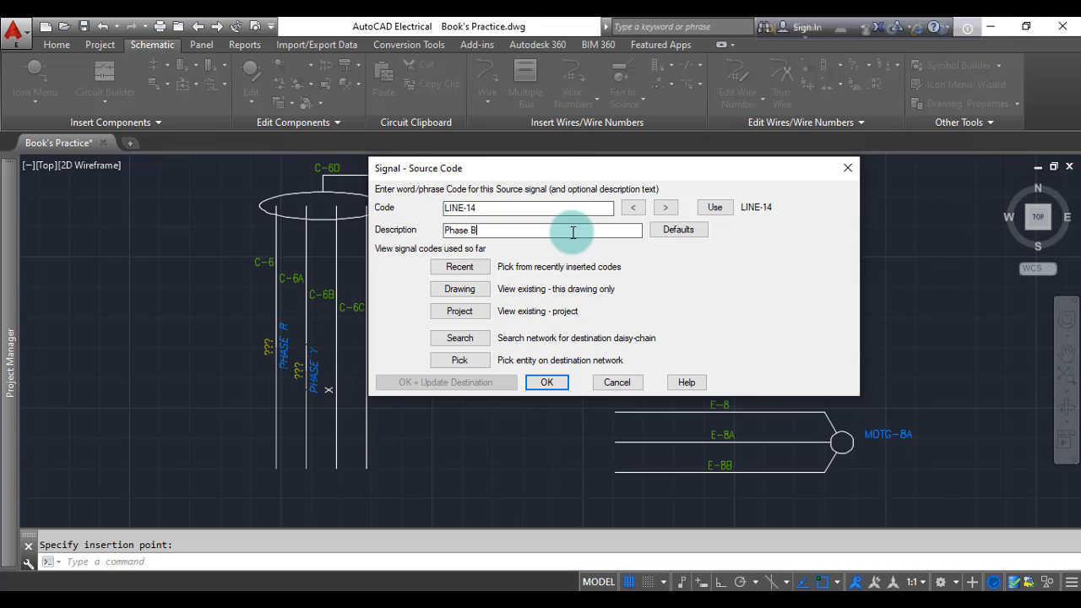
pyautogui.click(572, 232)
pyautogui.write('Phase B')
pyautogui.click(549, 383)
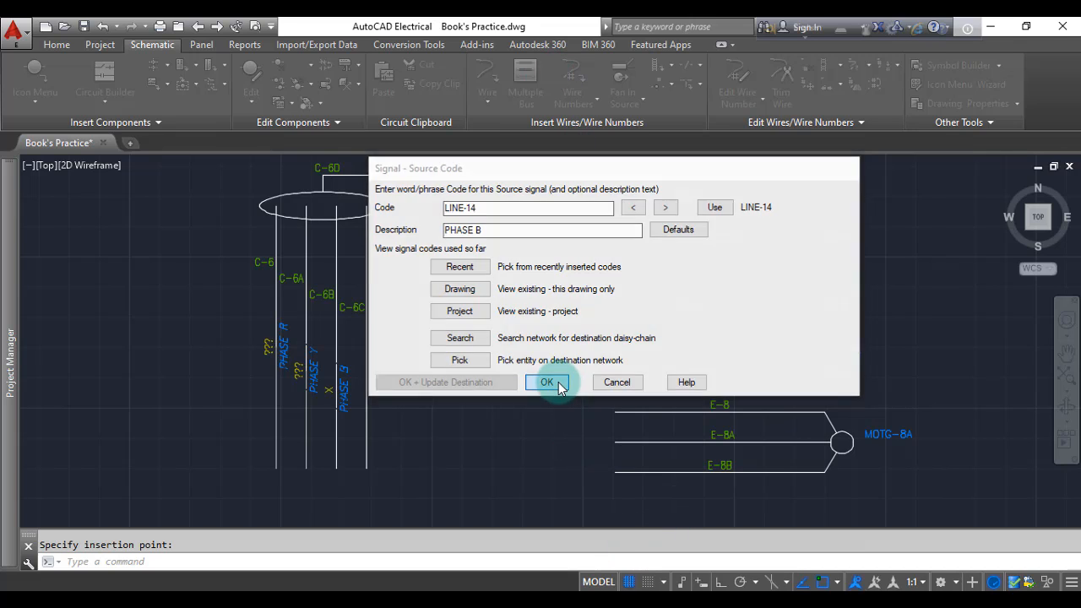
# - Insert the matching destination marker for LINE-14 on wire F-8 with wires leading left, and end the fan-in source command
pyautogui.click(413, 316)
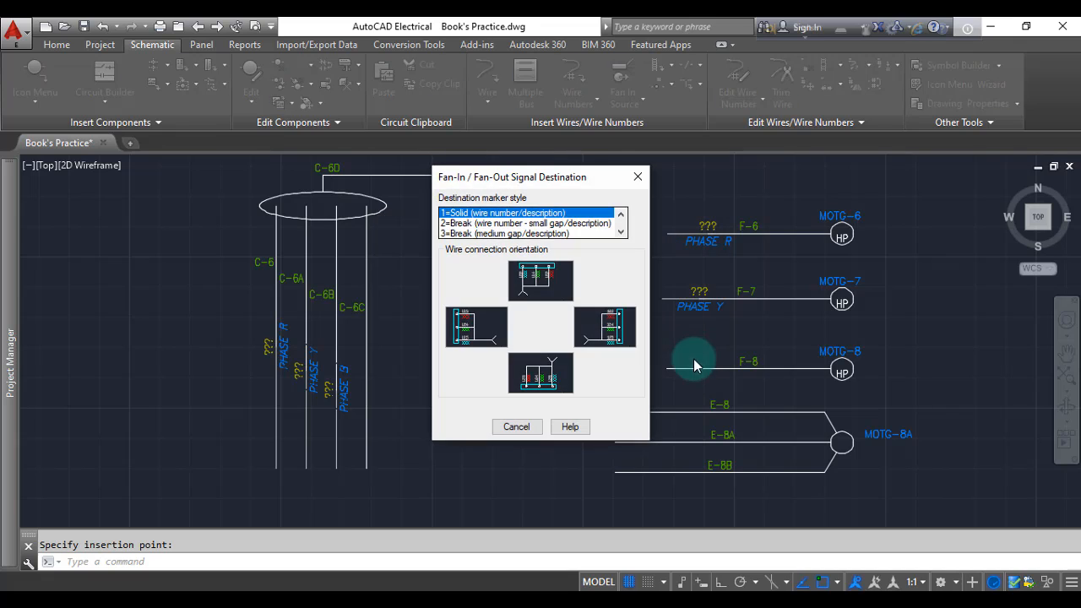
pyautogui.click(613, 335)
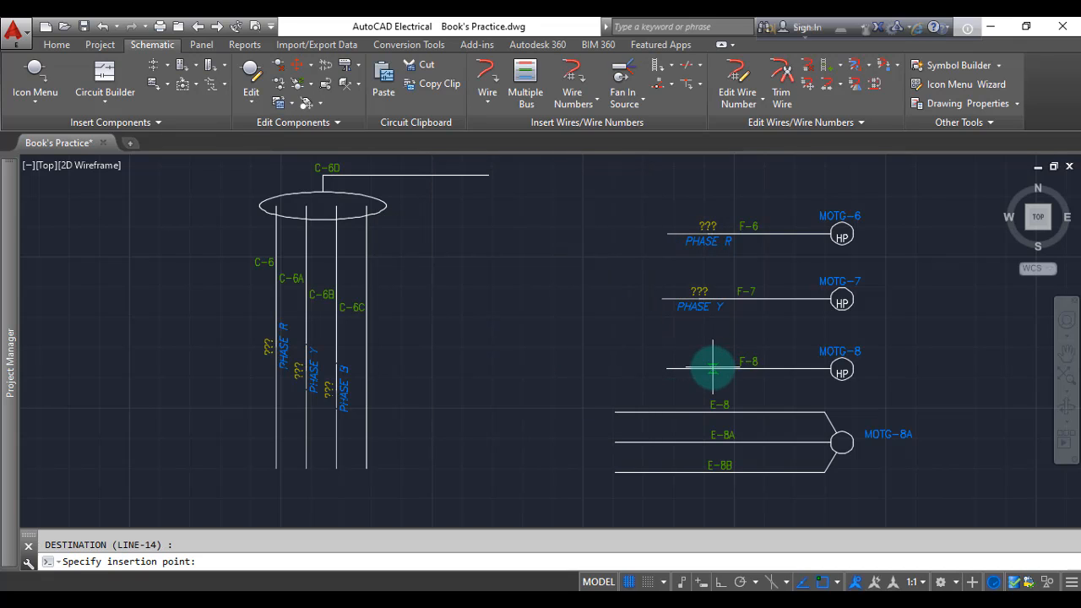
pyautogui.click(707, 369)
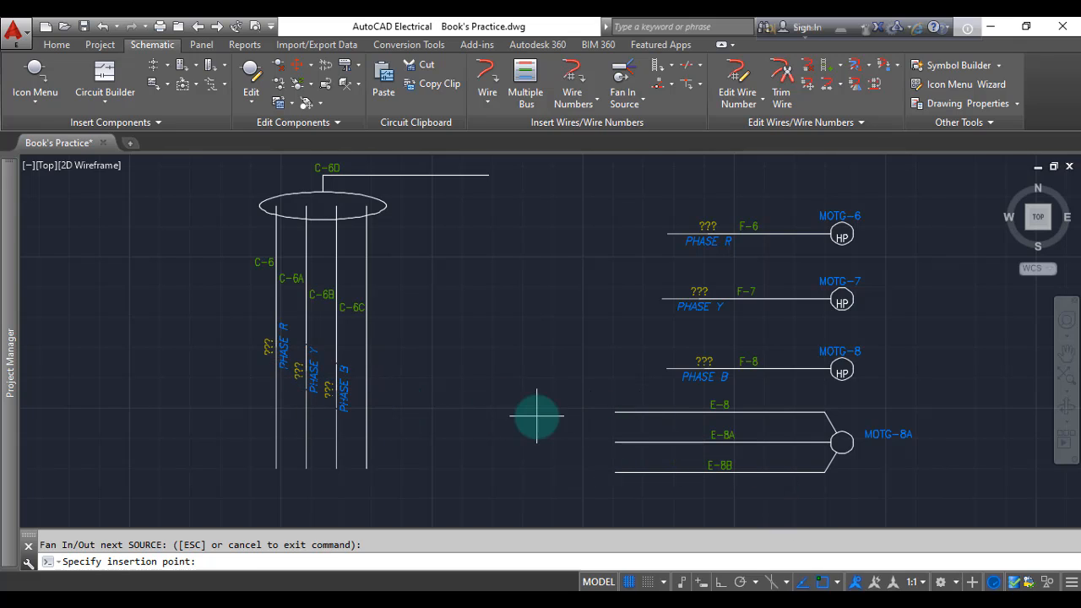
pyautogui.press('Escape')
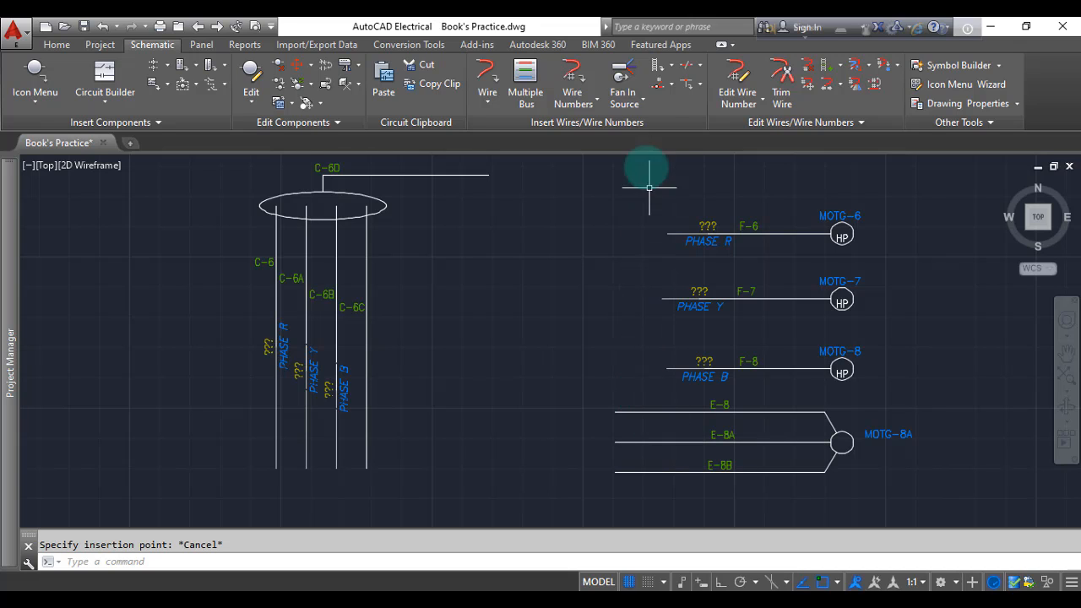
# - Place a standalone fan-out destination marker, style 1=Solid with wires leading left, on wire E-8
pyautogui.click(641, 102)
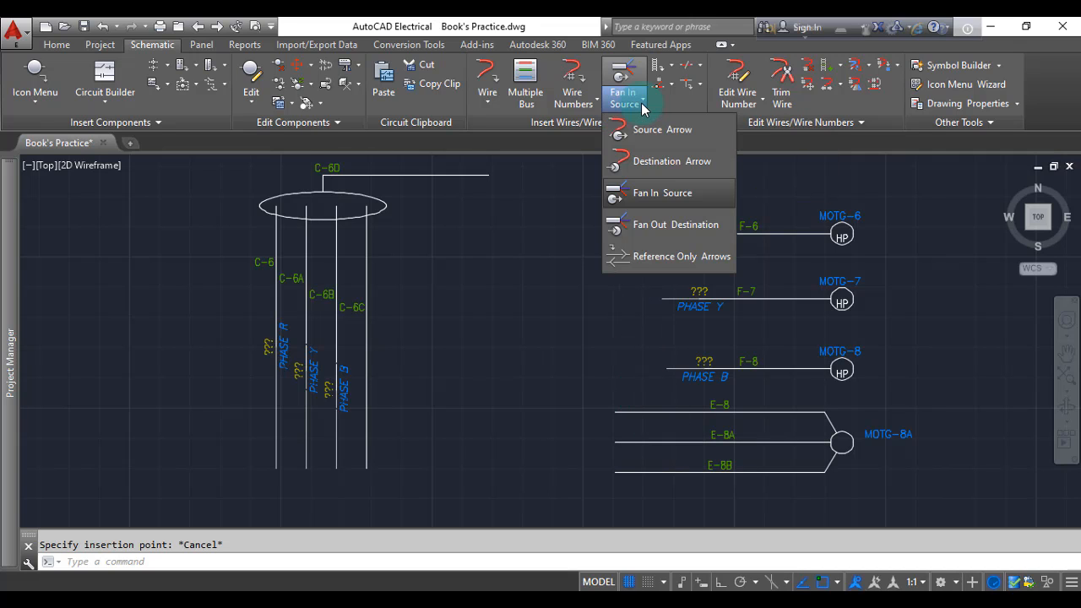
pyautogui.click(661, 226)
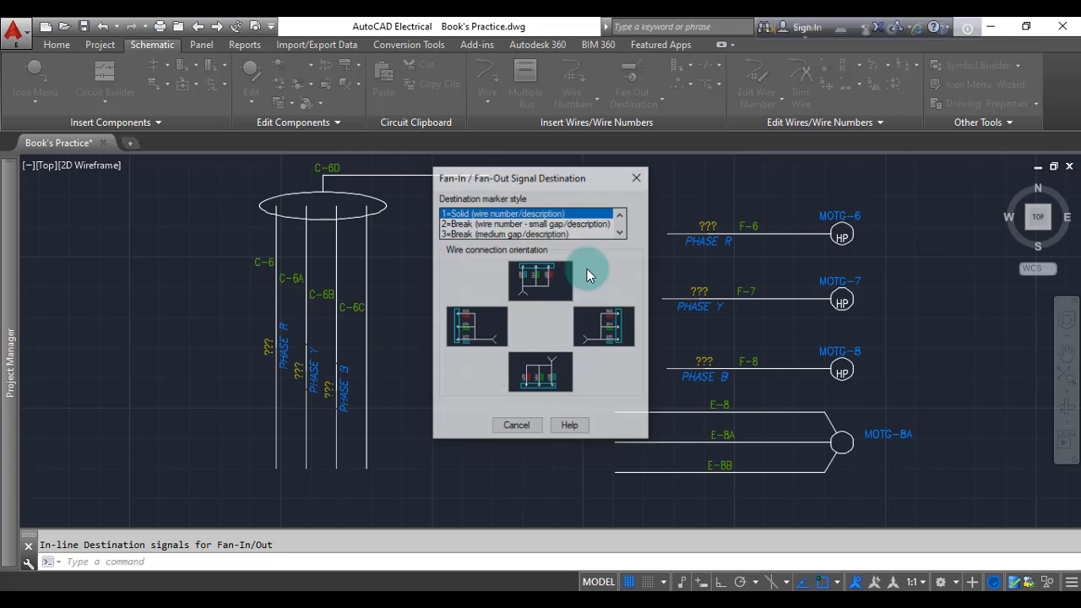
pyautogui.click(609, 321)
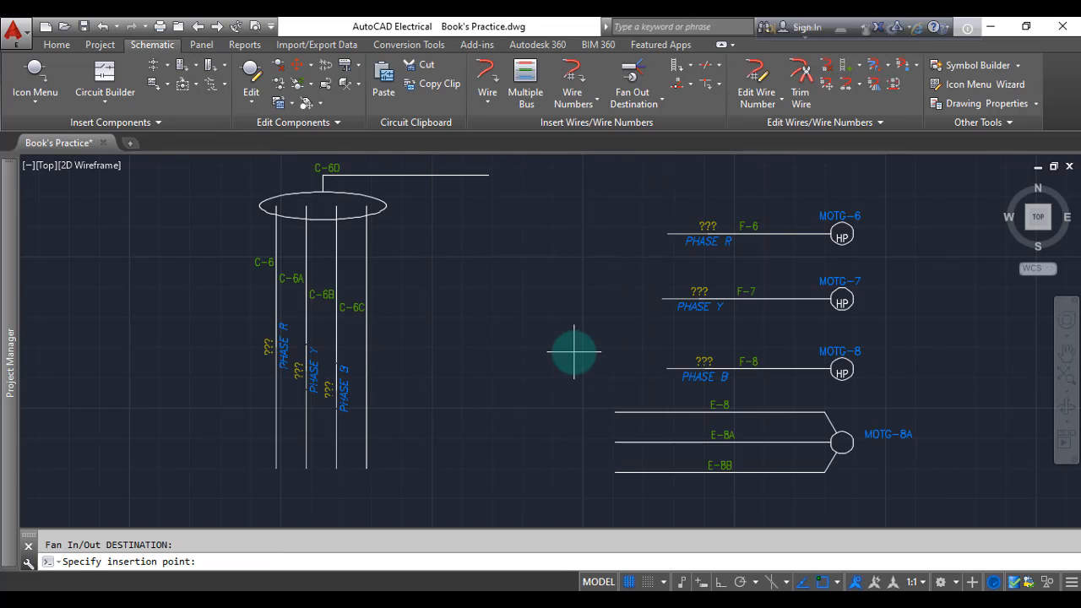
pyautogui.click(650, 413)
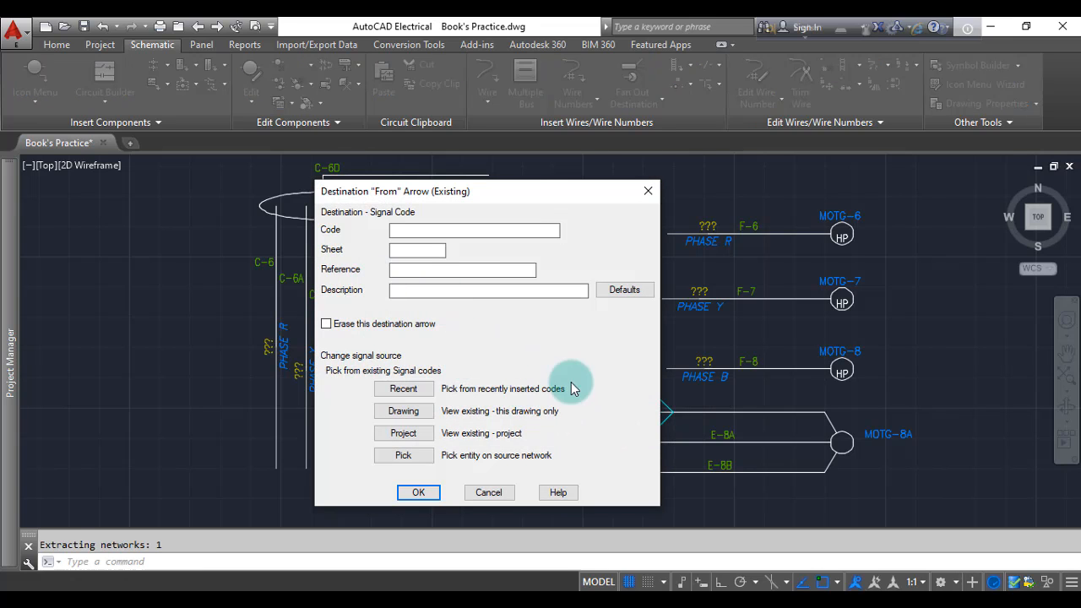
# - Examine the recently inserted signal codes available for the E-8 destination marker, and keep its signal settings open clear of the wires
pyautogui.moveTo(517, 189); pyautogui.dragTo(524, 112)
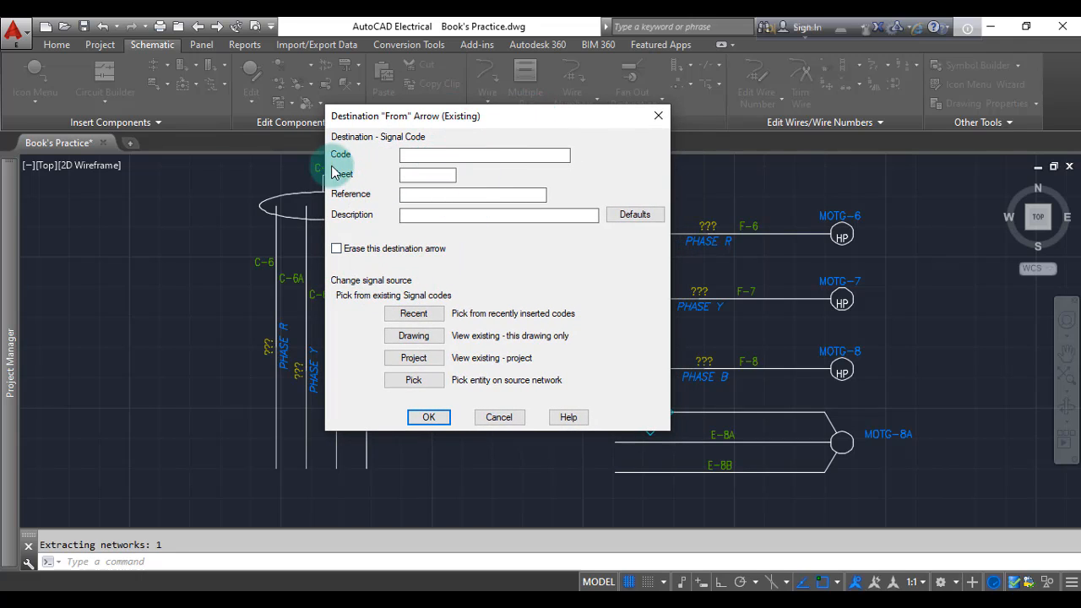
pyautogui.moveTo(483, 126); pyautogui.dragTo(635, 146)
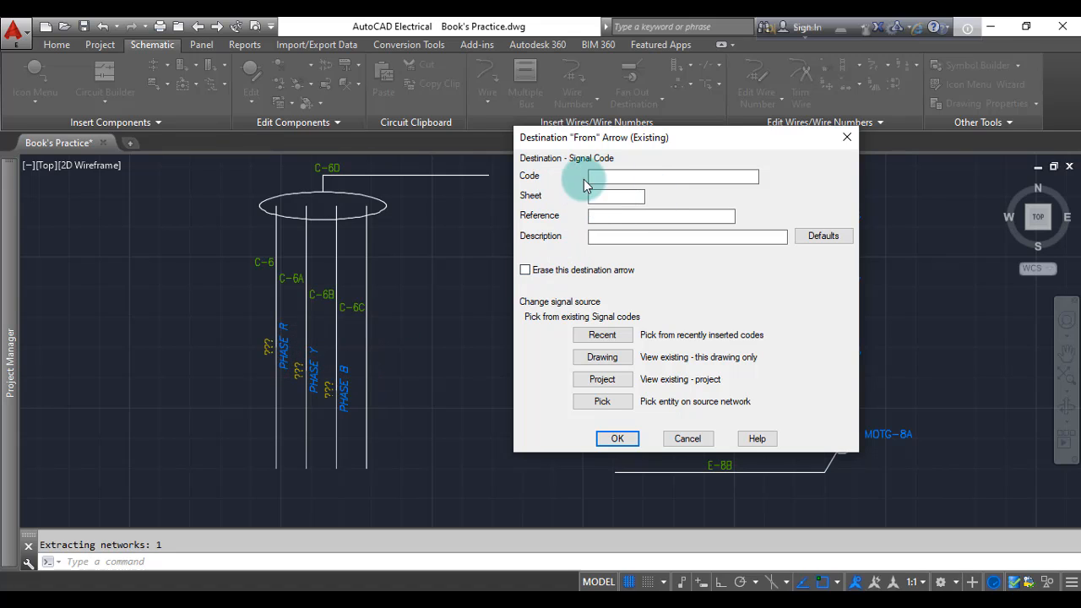
pyautogui.click(599, 336)
pyautogui.scroll(-3, 473, 253)
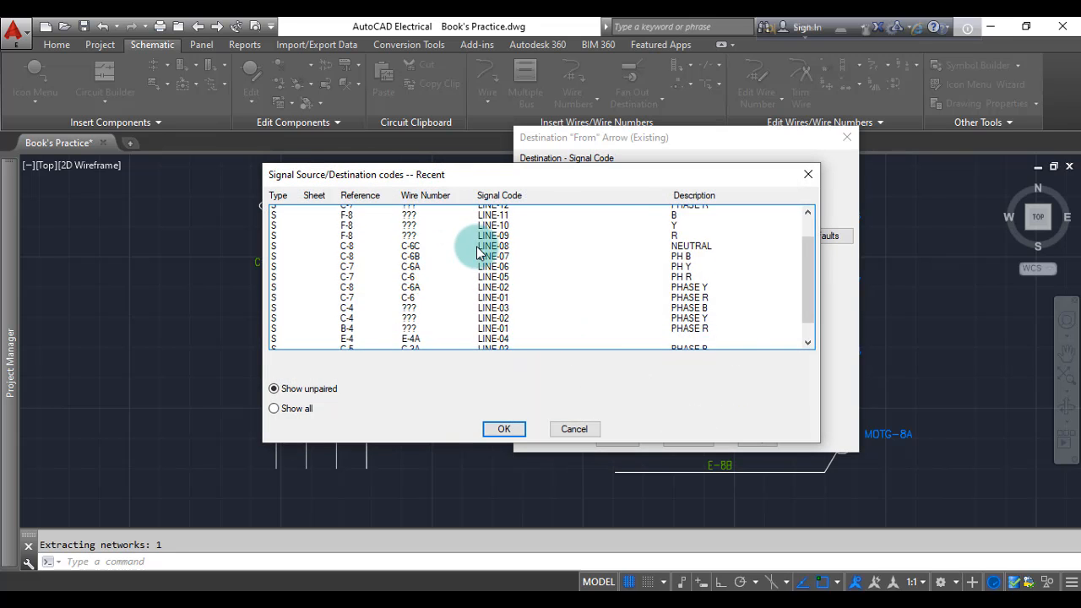
pyautogui.scroll(3, 374, 254)
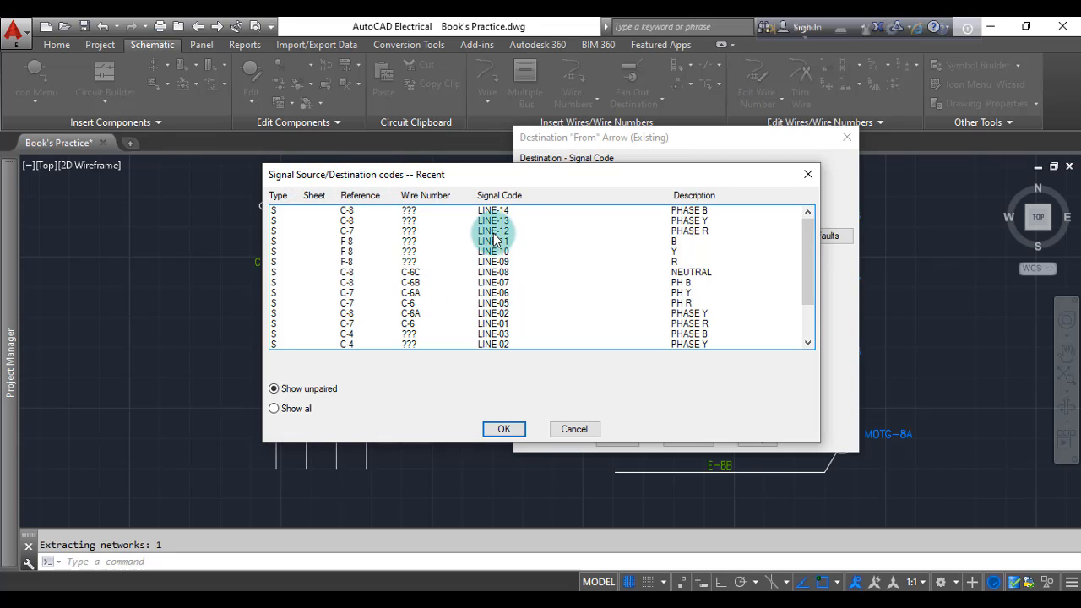
pyautogui.moveTo(616, 175); pyautogui.dragTo(472, 132)
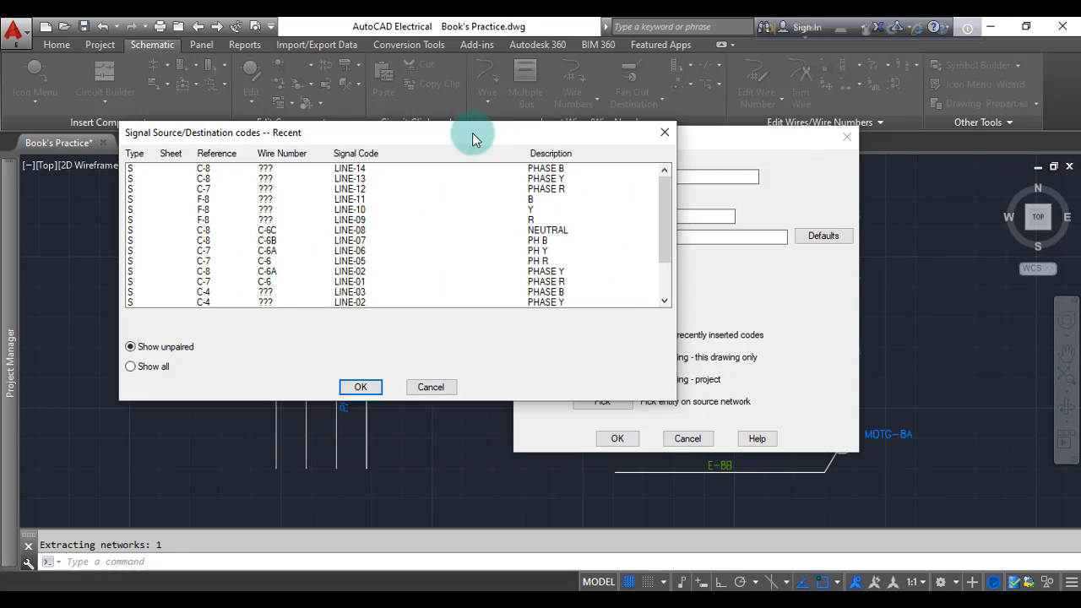
pyautogui.click(665, 132)
pyautogui.moveTo(676, 141); pyautogui.dragTo(361, 169)
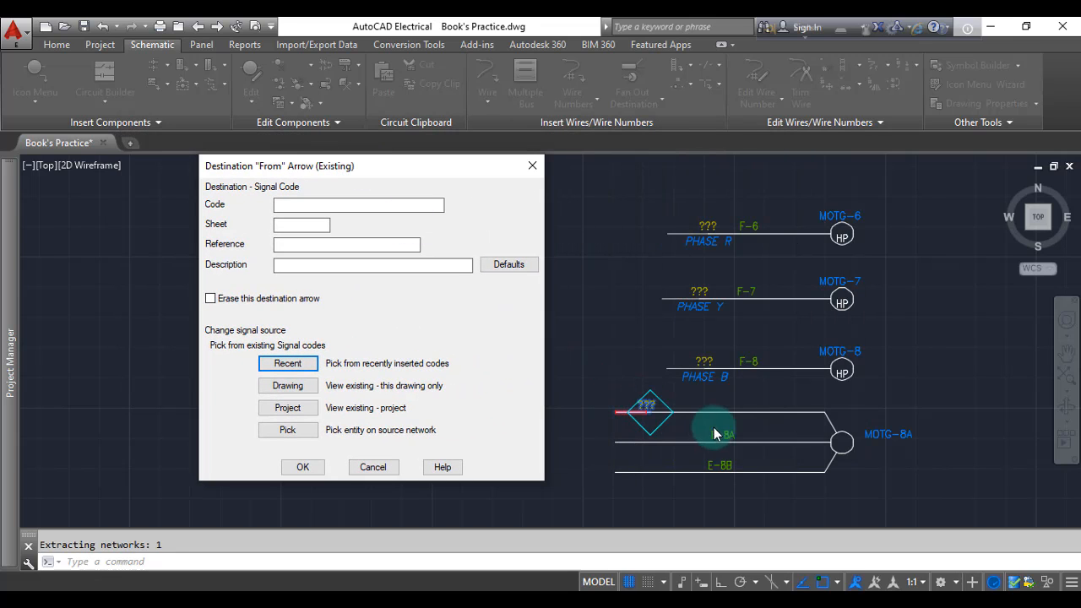
# - Assign the recently inserted source code LINE-12, PHASE R, to the destination marker on wire E-8
pyautogui.click(287, 363)
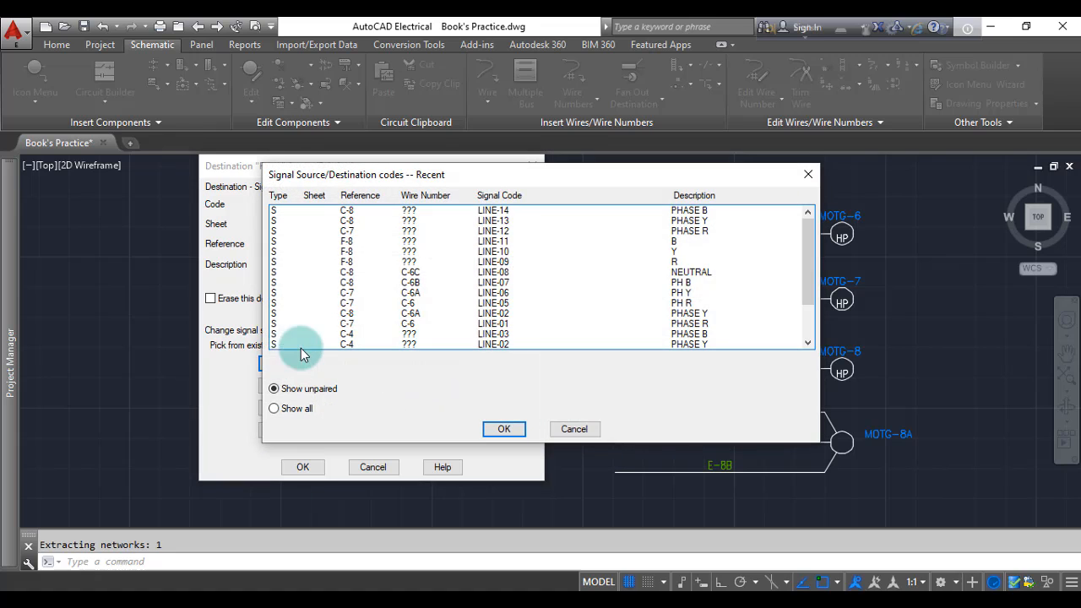
pyautogui.click(504, 231)
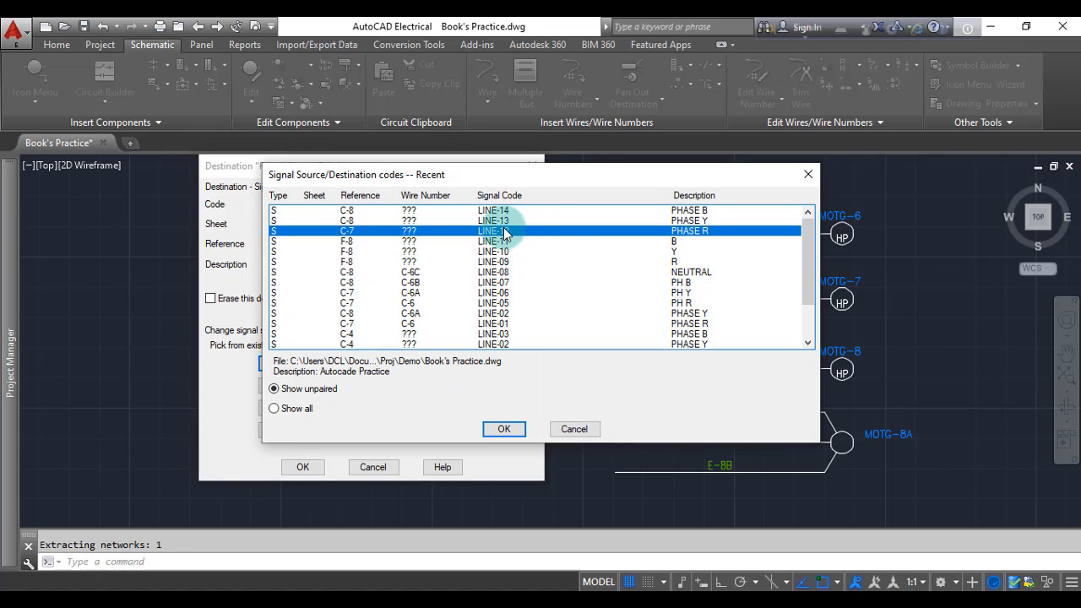
pyautogui.click(503, 429)
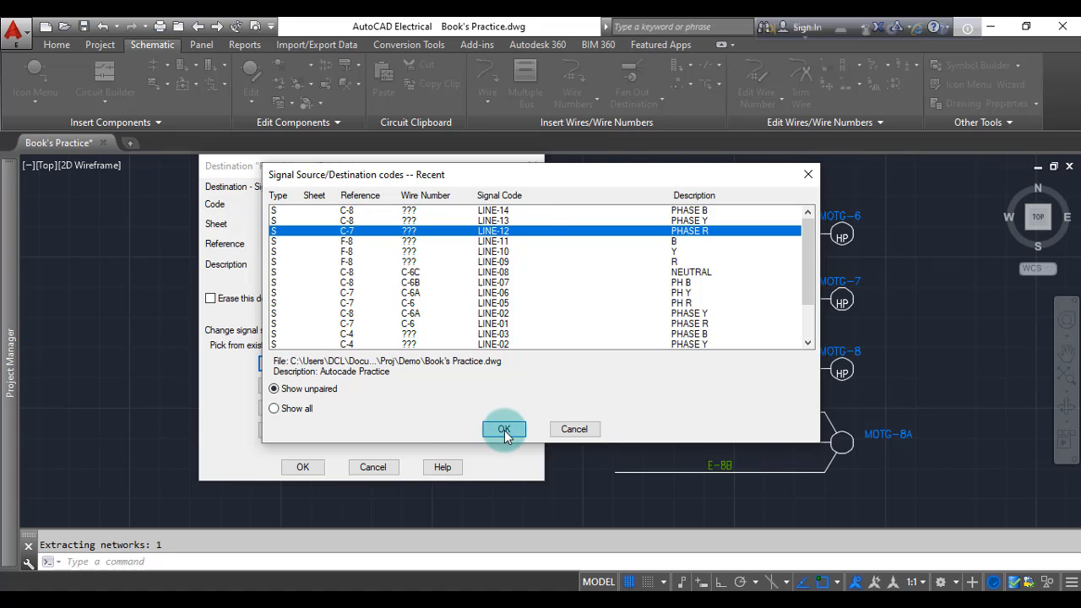
pyautogui.click(302, 466)
# - Place a fan-out destination marker on wire E-8A, linked to recent code LINE-13, PHASE Y, with reference C-6B
pyautogui.click(660, 422)
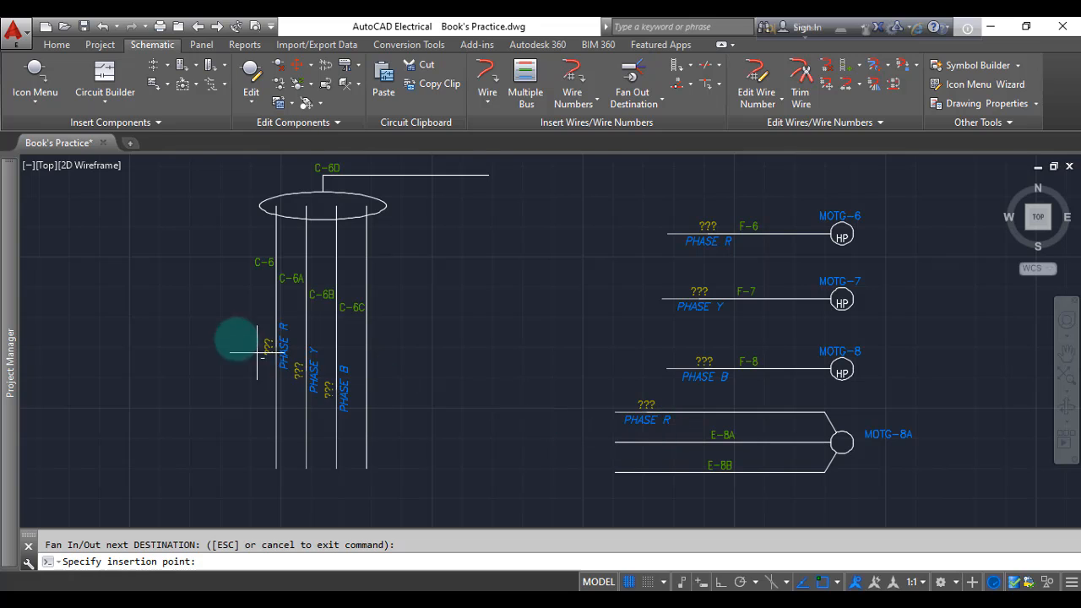
pyautogui.click(649, 442)
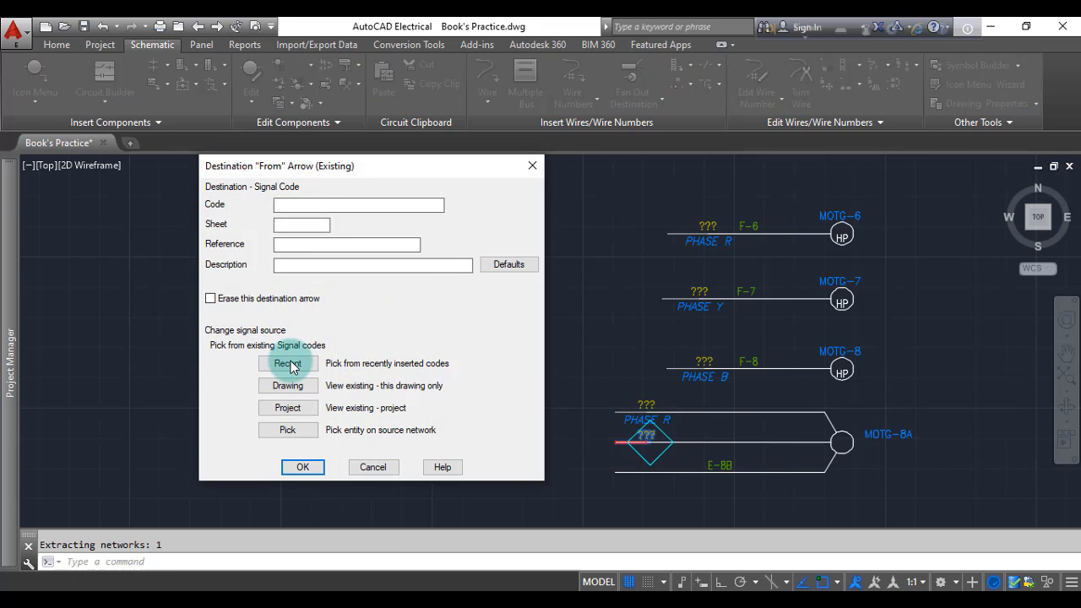
pyautogui.click(287, 363)
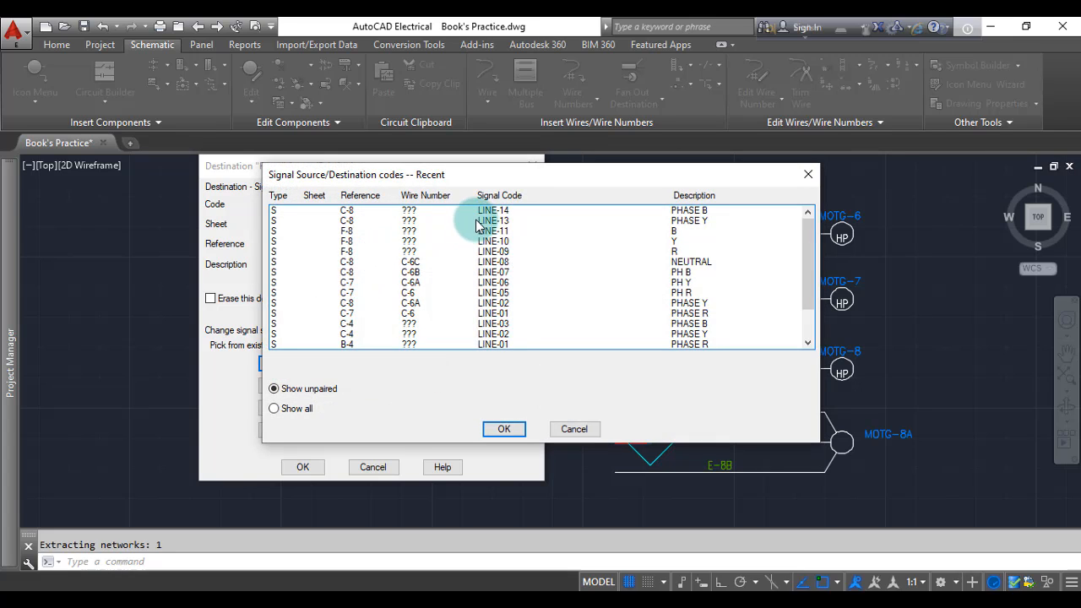
pyautogui.click(478, 225)
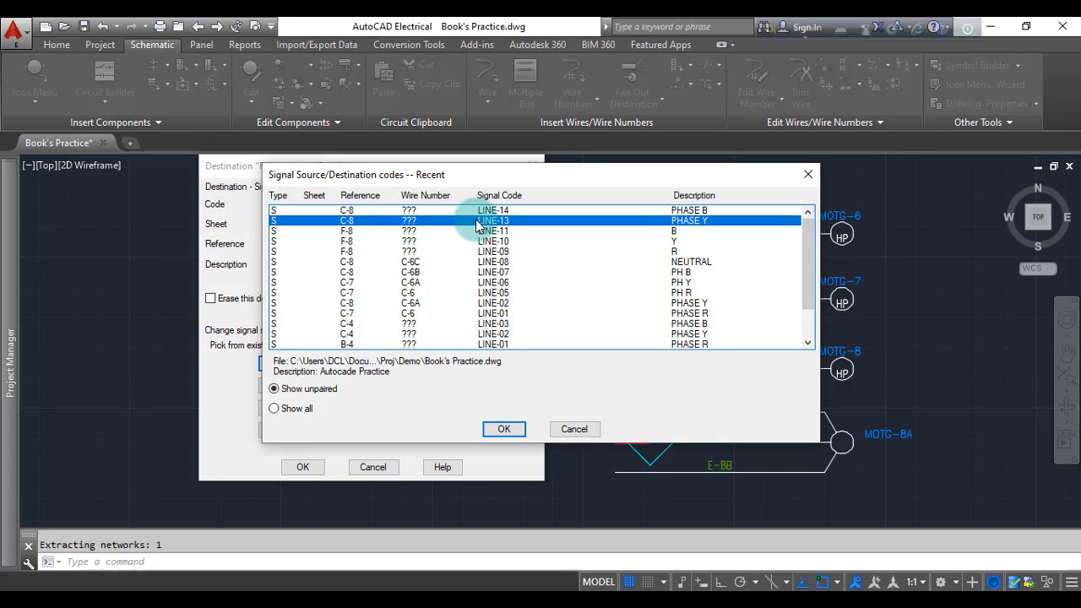
pyautogui.click(503, 429)
pyautogui.click(309, 469)
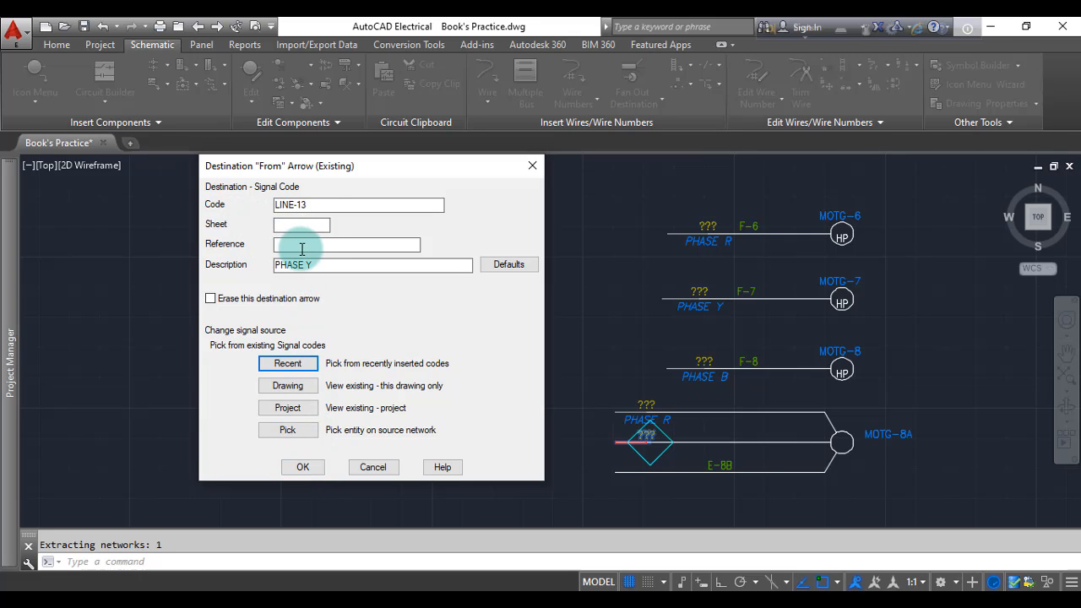
pyautogui.moveTo(340, 176); pyautogui.dragTo(535, 199)
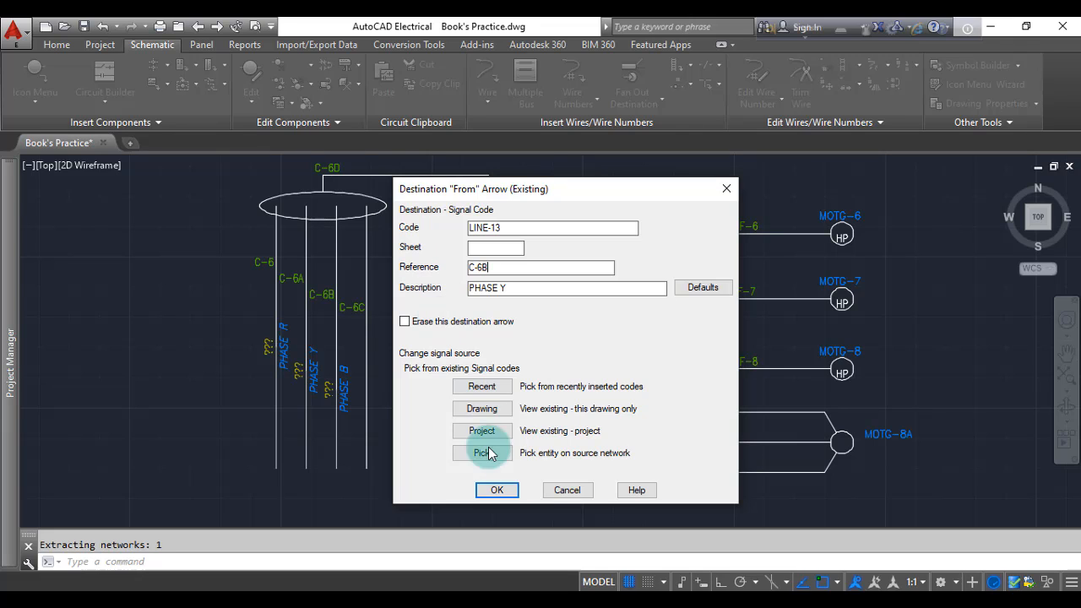
pyautogui.click(503, 491)
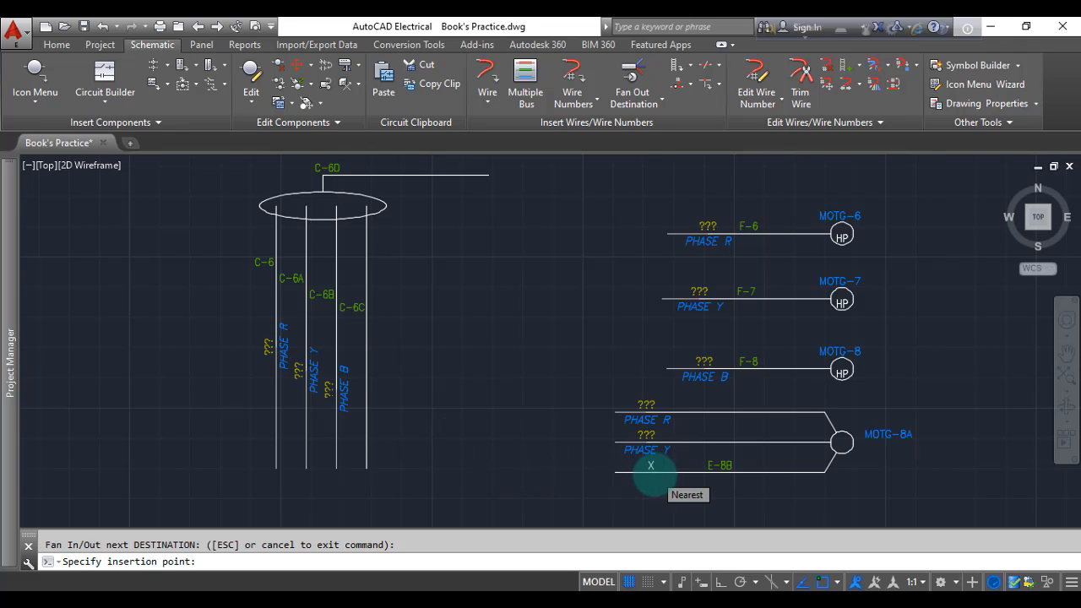
# - Place a fan-out destination marker on wire E-8B and link it to recent code LINE-14, PHASE B
pyautogui.click(650, 466)
pyautogui.click(483, 386)
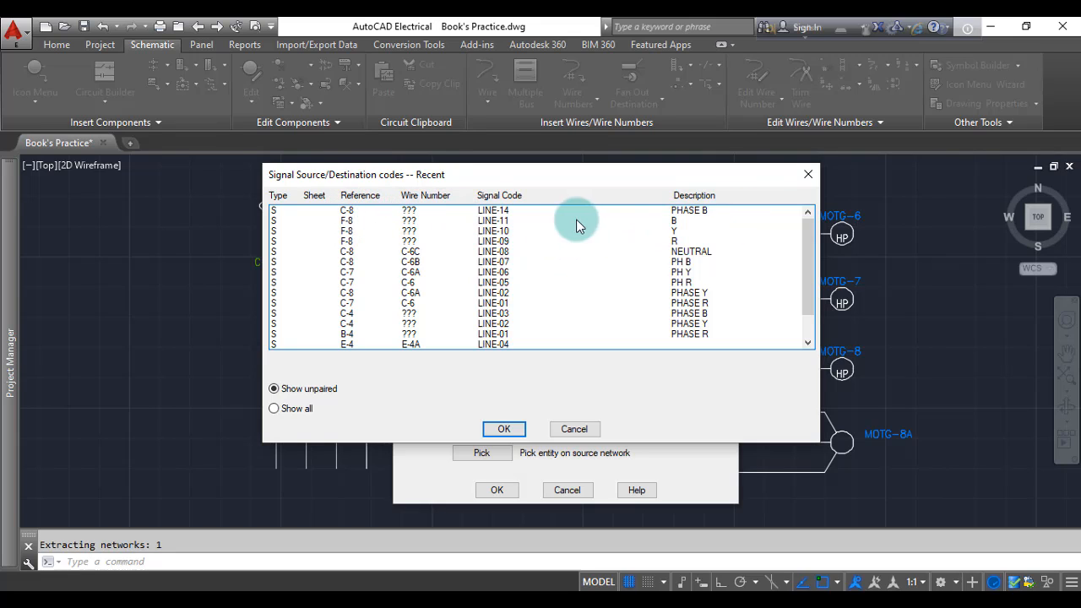
pyautogui.click(504, 212)
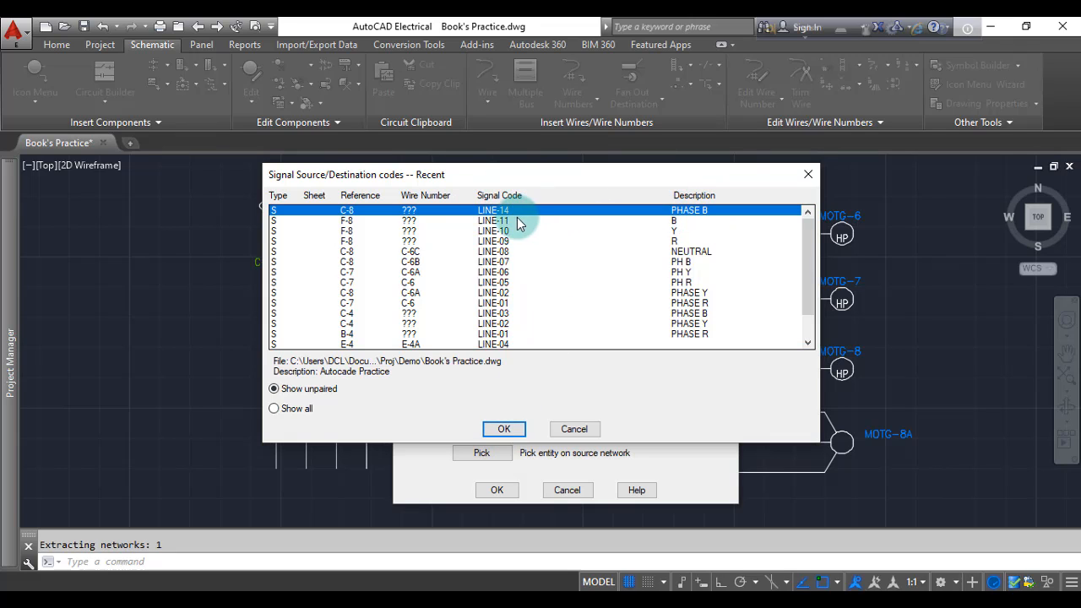
pyautogui.click(503, 430)
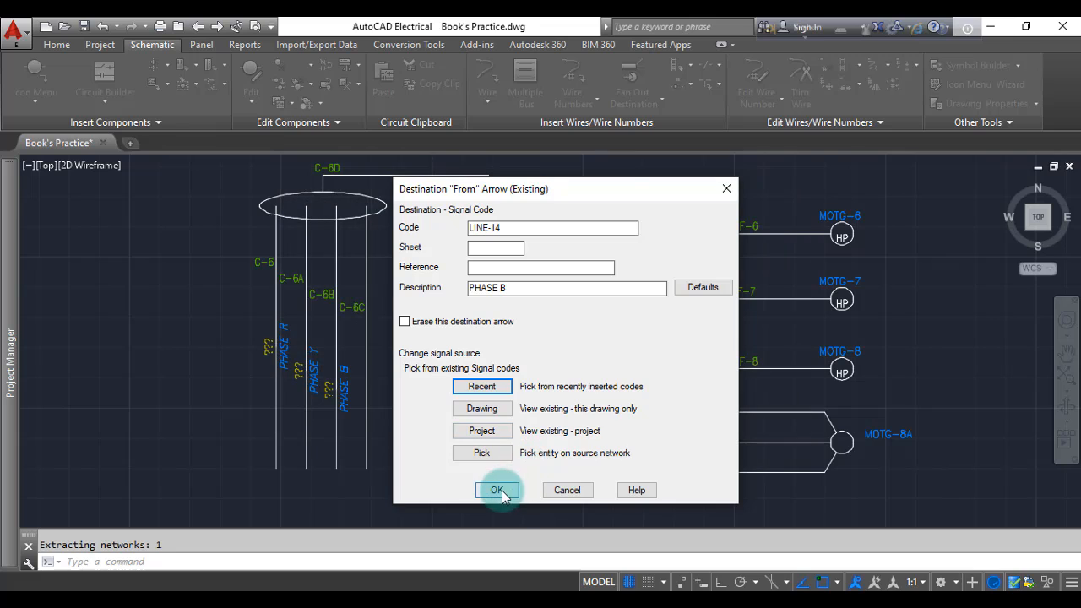
pyautogui.click(497, 490)
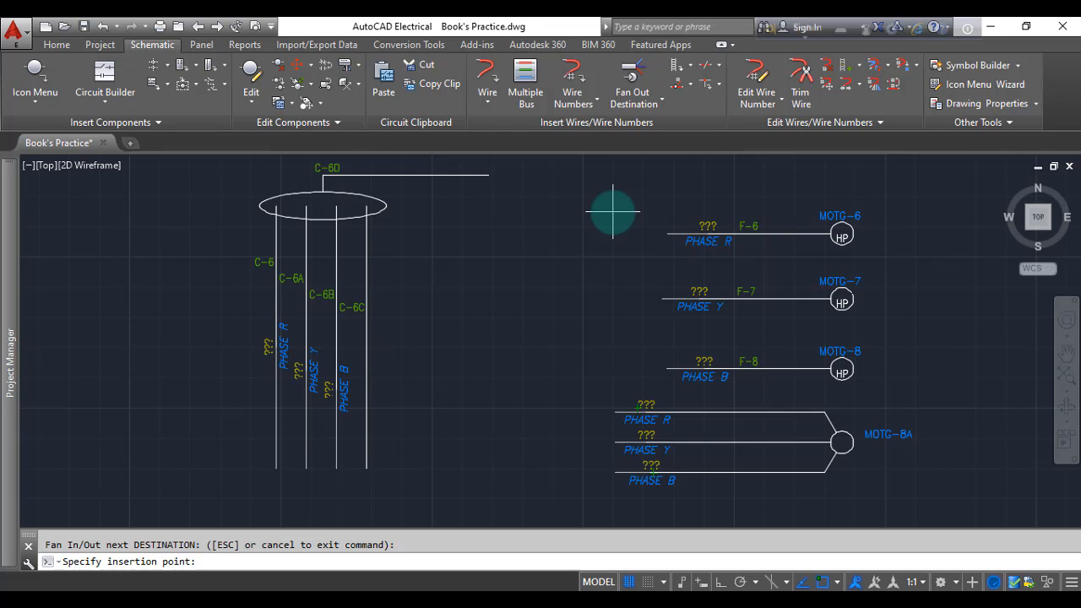
# - End the fan-out command and insert a reference-only Generic Arrow - Down at the lower end of wire C-6
pyautogui.click(635, 98)
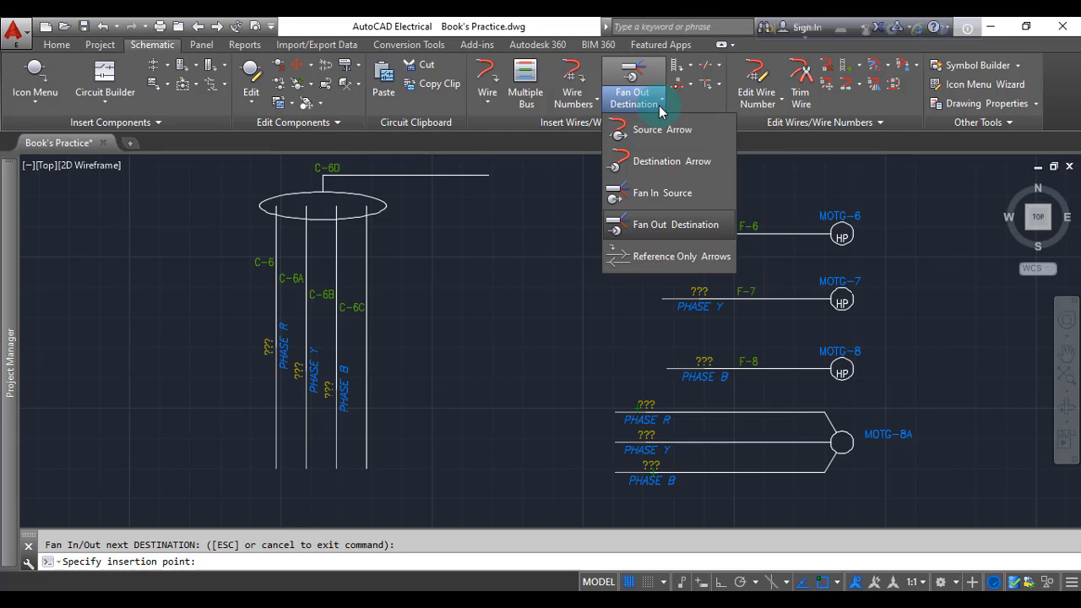
pyautogui.click(671, 257)
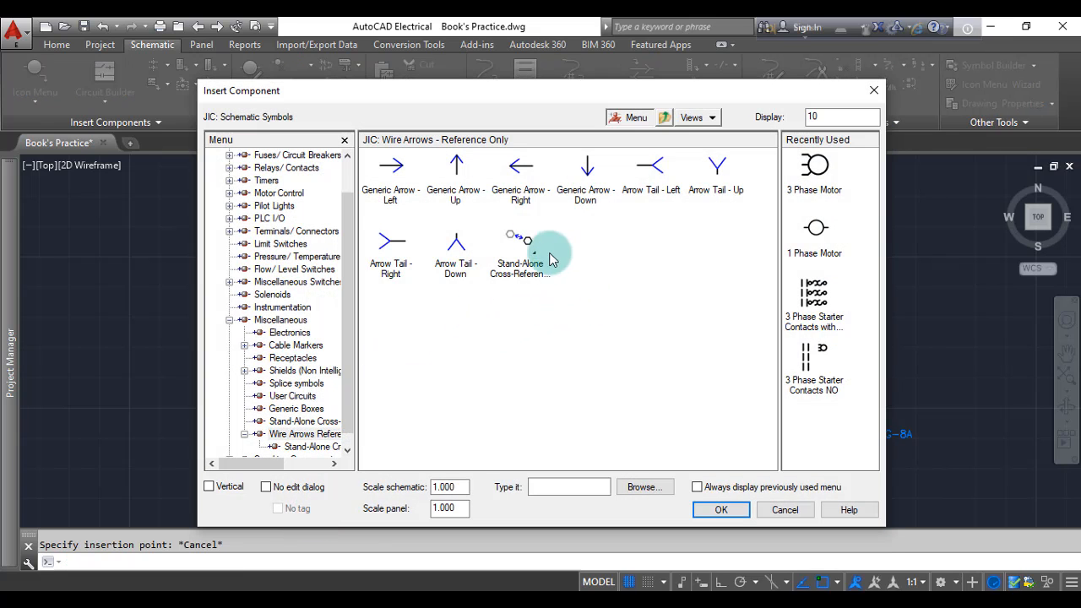
pyautogui.moveTo(498, 100)
pyautogui.mouseDown()
pyautogui.moveTo(748, 84)
pyautogui.moveTo(643, 73)
pyautogui.mouseUp()
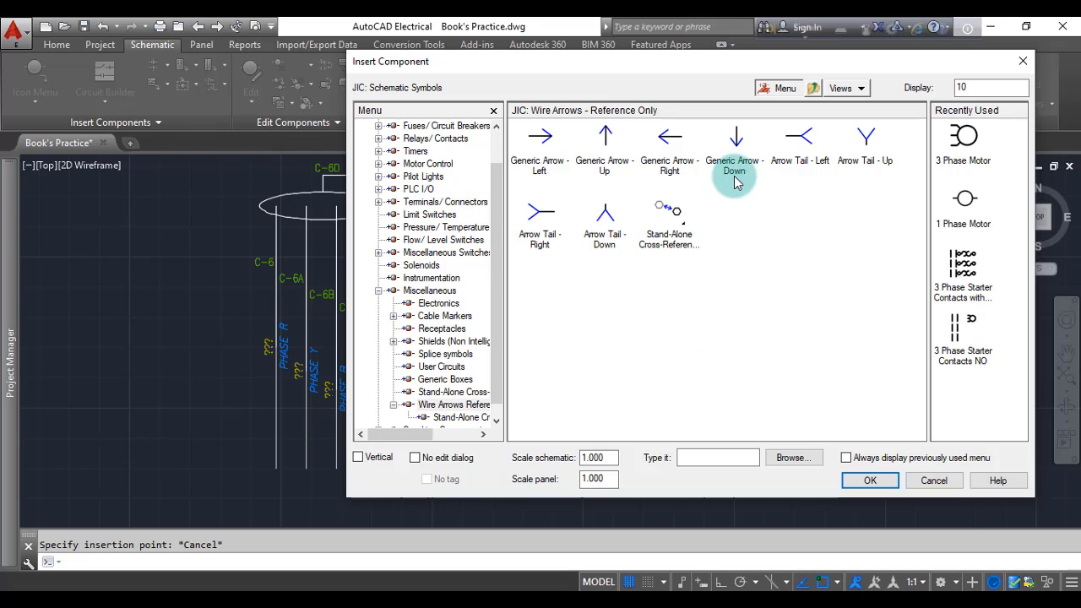
pyautogui.click(736, 140)
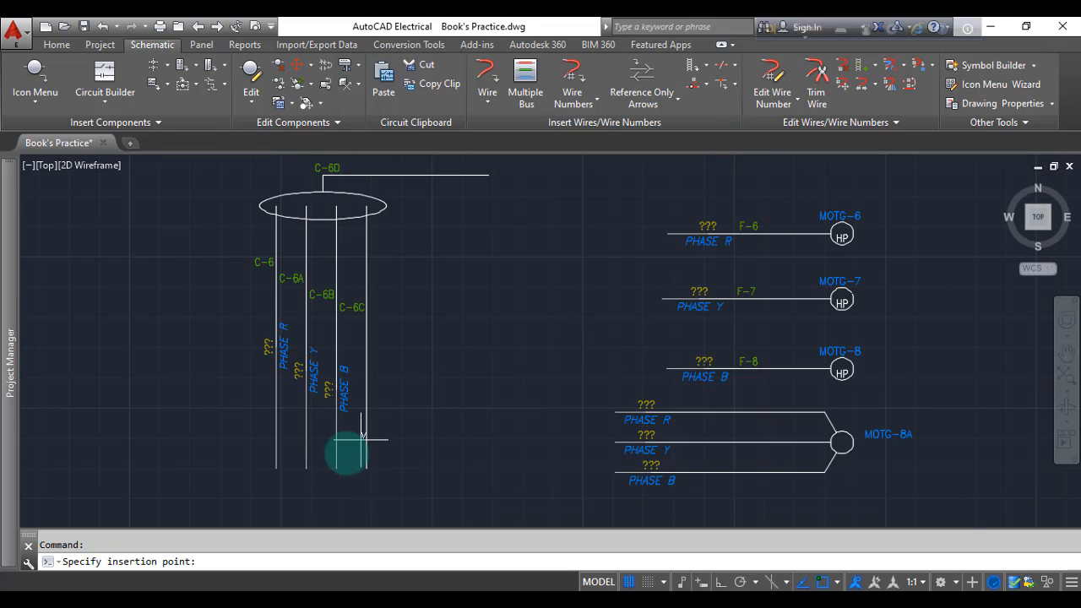
pyautogui.scroll(3, 273, 489)
pyautogui.scroll(-3, 273, 490)
pyautogui.scroll(4, 273, 481)
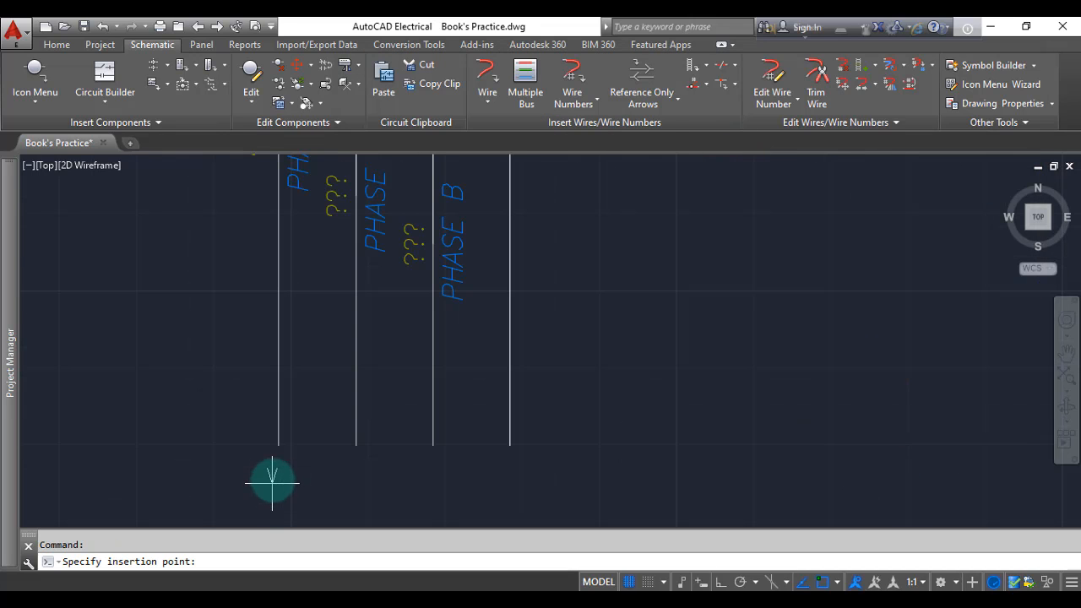
pyautogui.click(278, 437)
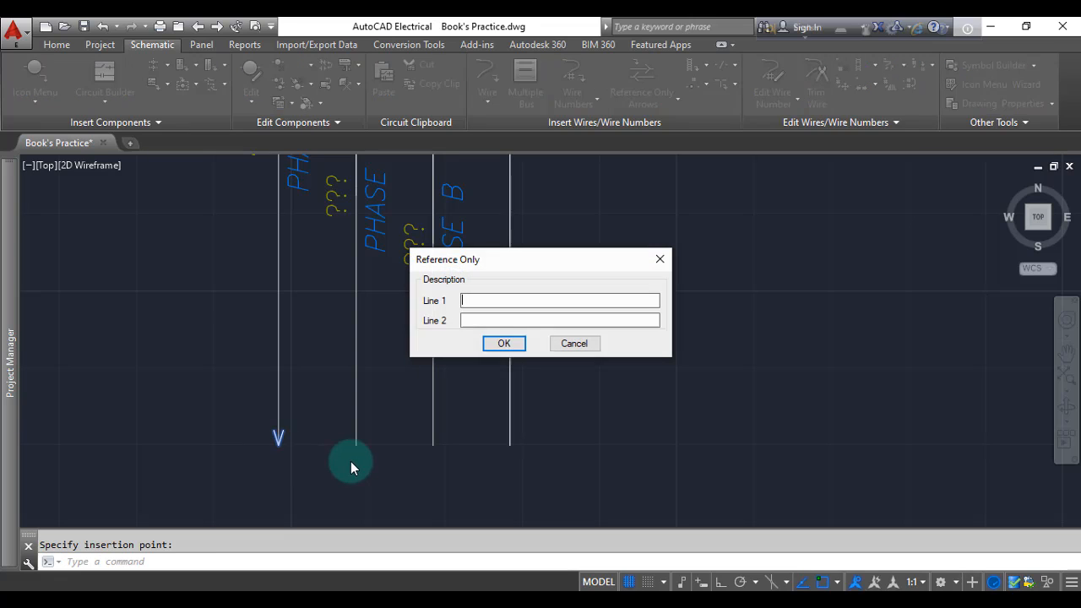
# - Describe the reference arrow with "Motor 6" on line 1 and "Floor 1 (Level- 1,Unit 1)" on line 2
pyautogui.moveTo(499, 259); pyautogui.dragTo(463, 303)
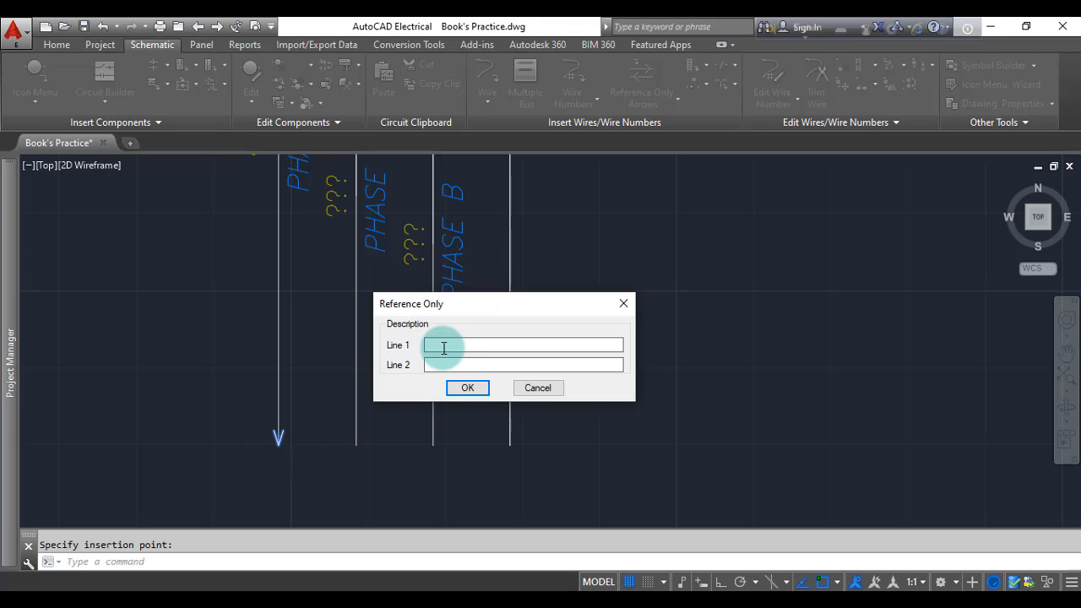
pyautogui.write('M')
pyautogui.write('Level- 1,Unit 1)')
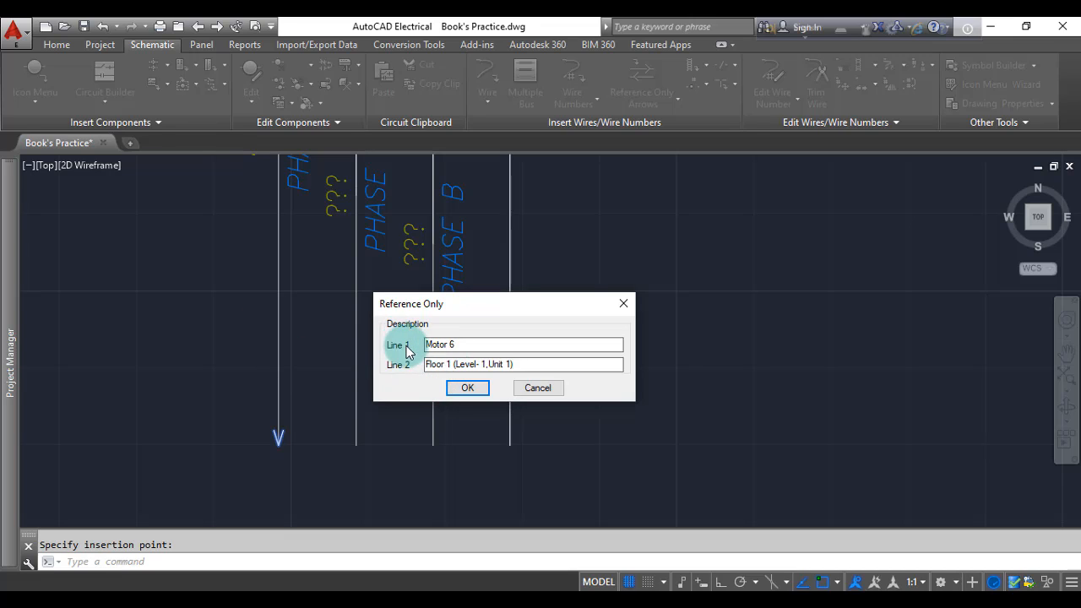
pyautogui.click(473, 389)
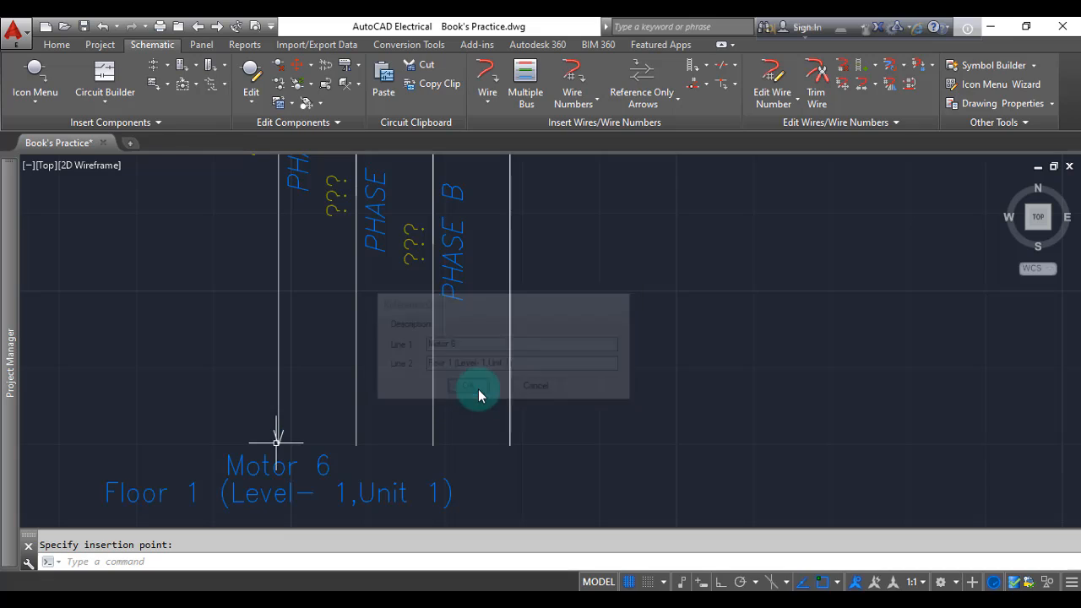
pyautogui.scroll(-5, 348, 414)
pyautogui.scroll(5, 321, 431)
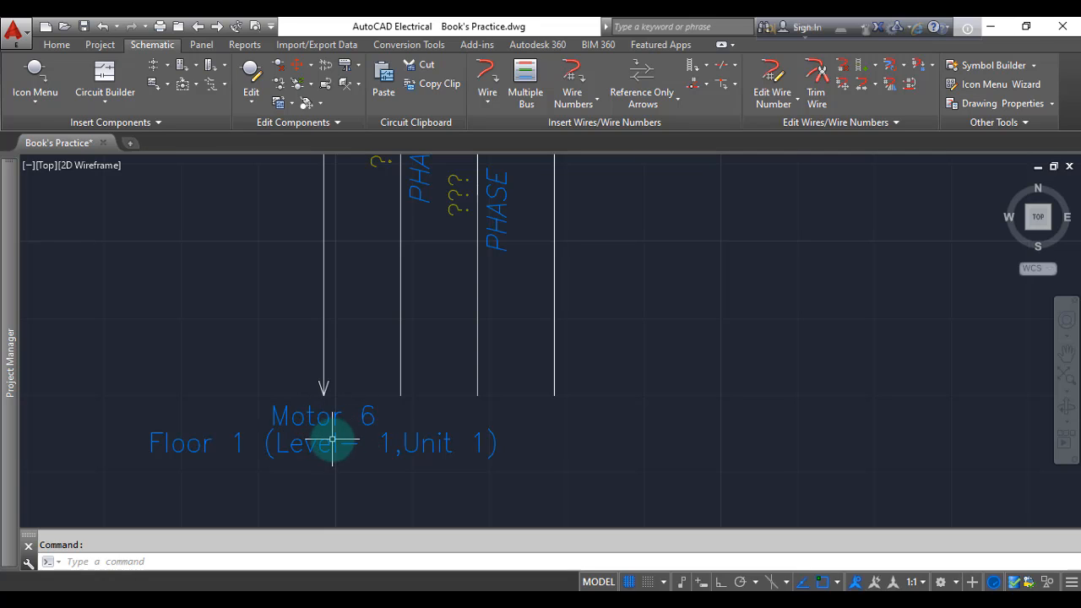
pyautogui.scroll(-2, 329, 433)
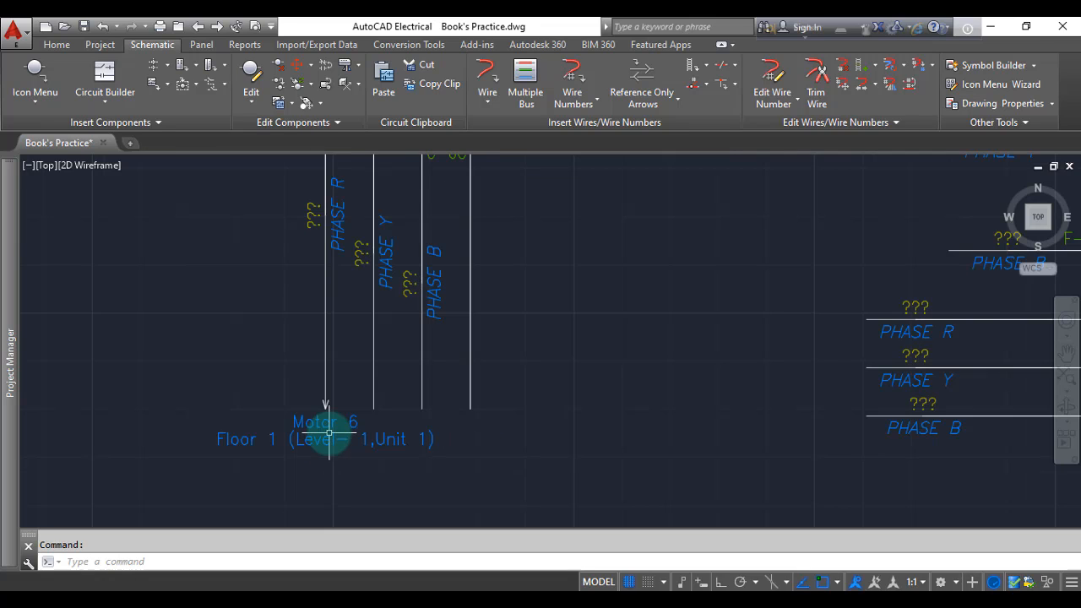
pyautogui.scroll(-4, 329, 433)
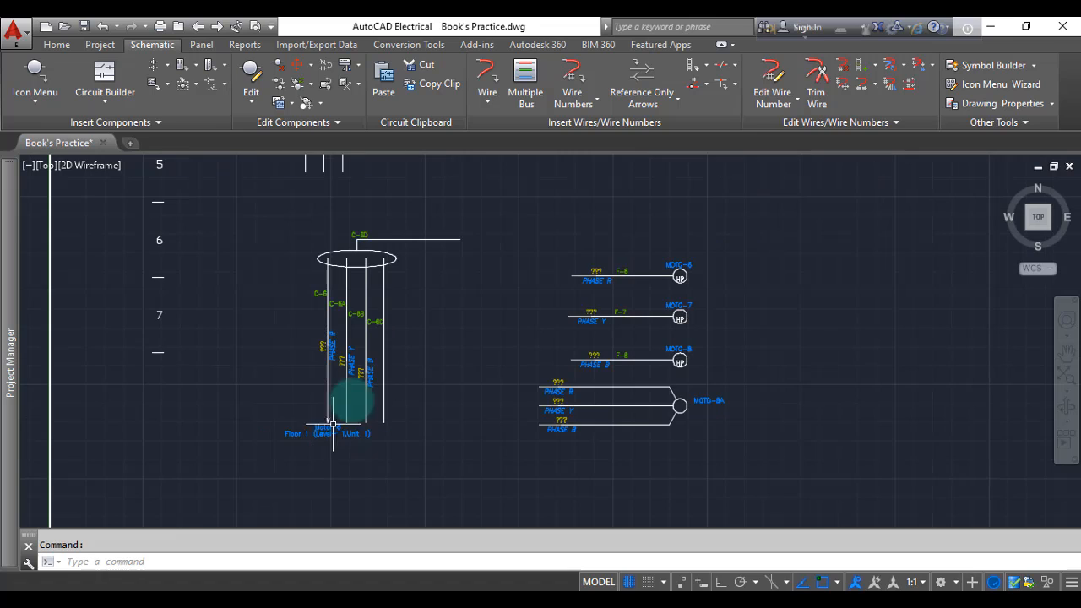
pyautogui.click(675, 100)
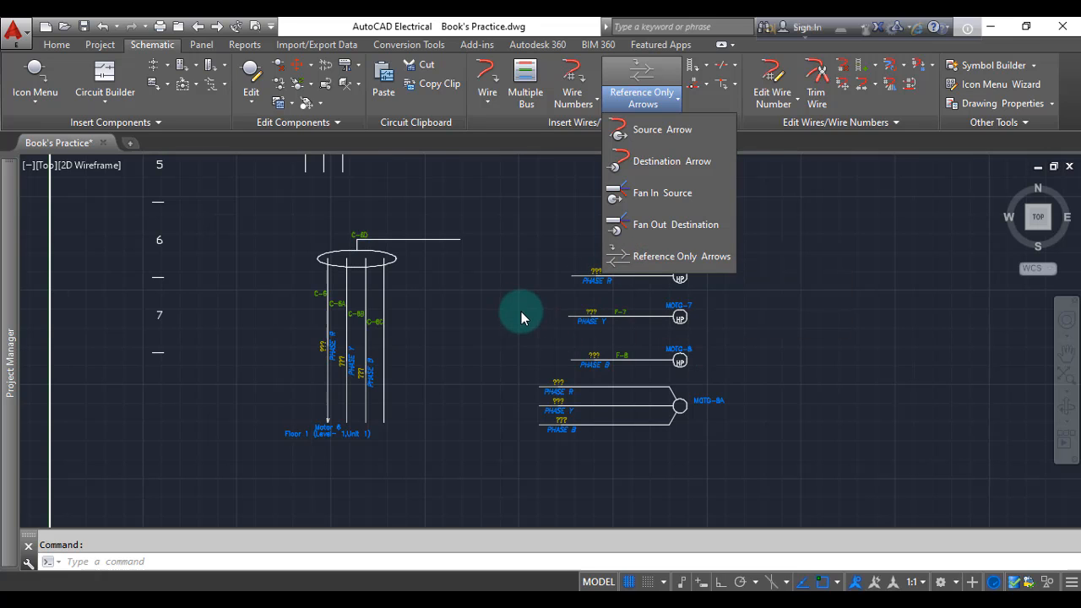
pyautogui.click(485, 333)
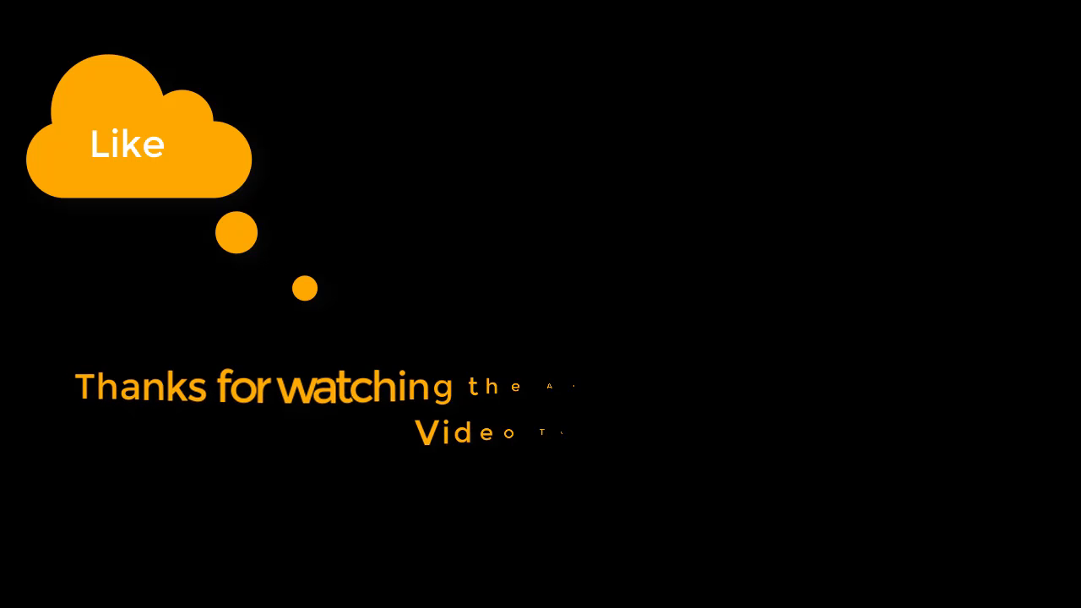